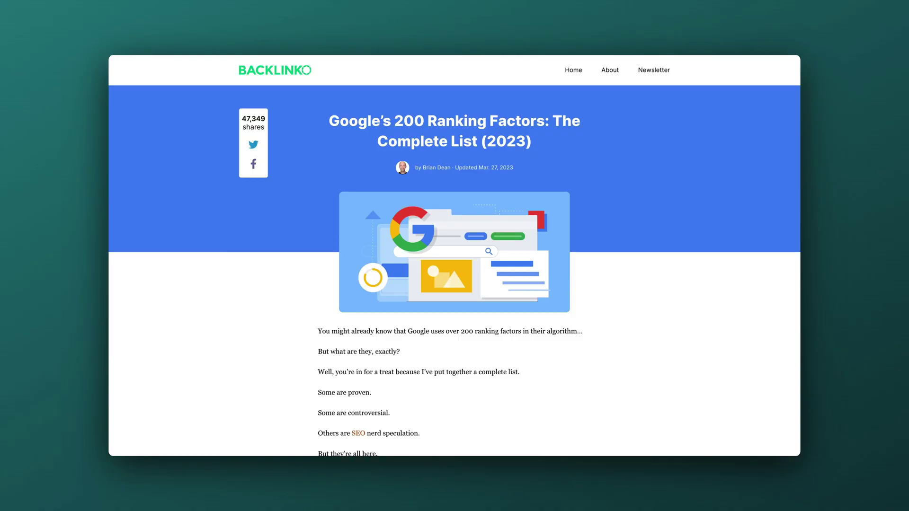
- Scroll down through Backlinko's Google ranking factors article
scroll(454, 256, "down", 10)
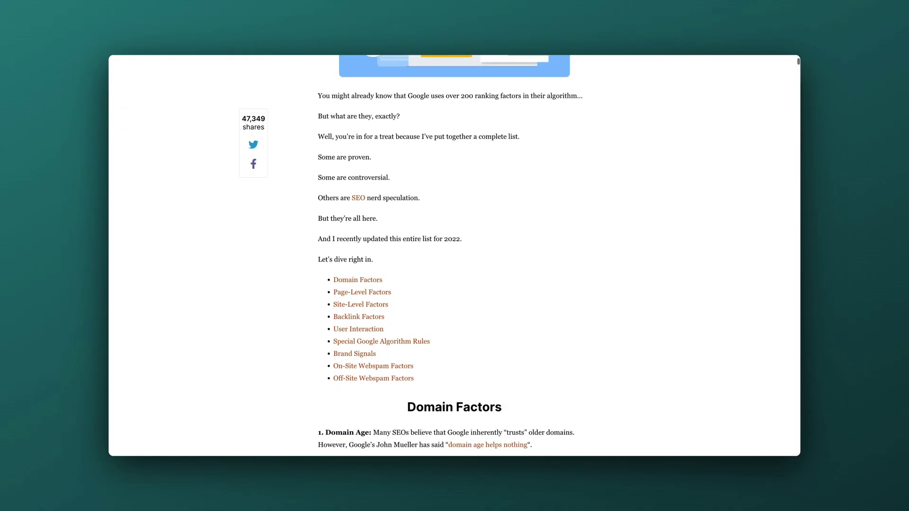
scroll(454, 256, "down", 7)
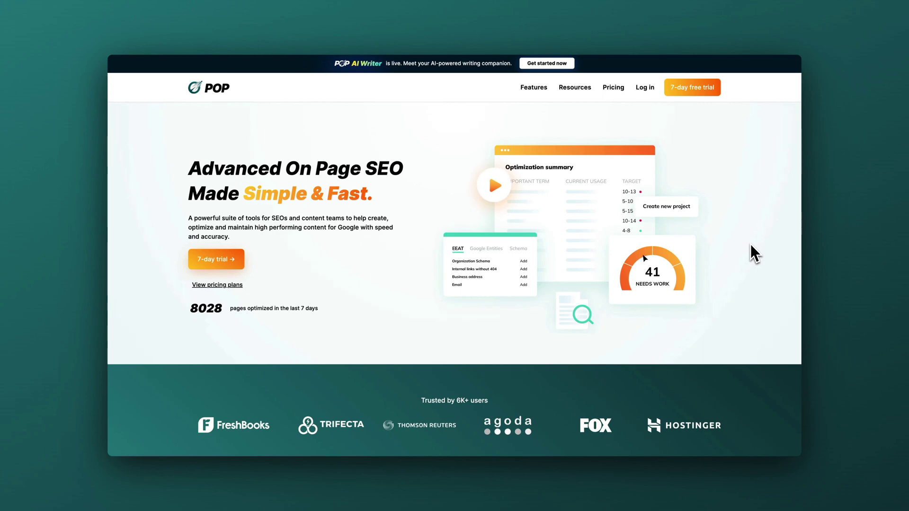
- Scroll down the PageOptimizer Pro homepage
scroll(751, 245, "down", 4)
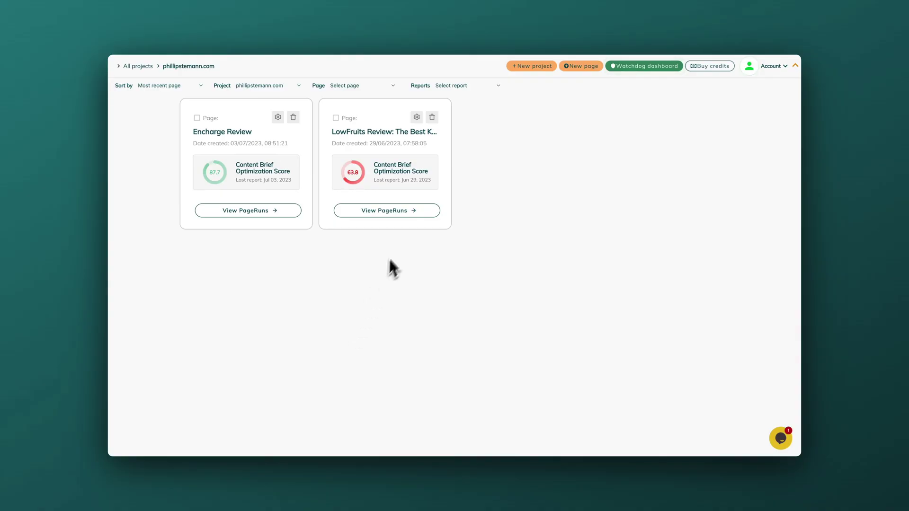
left_click(412, 212)
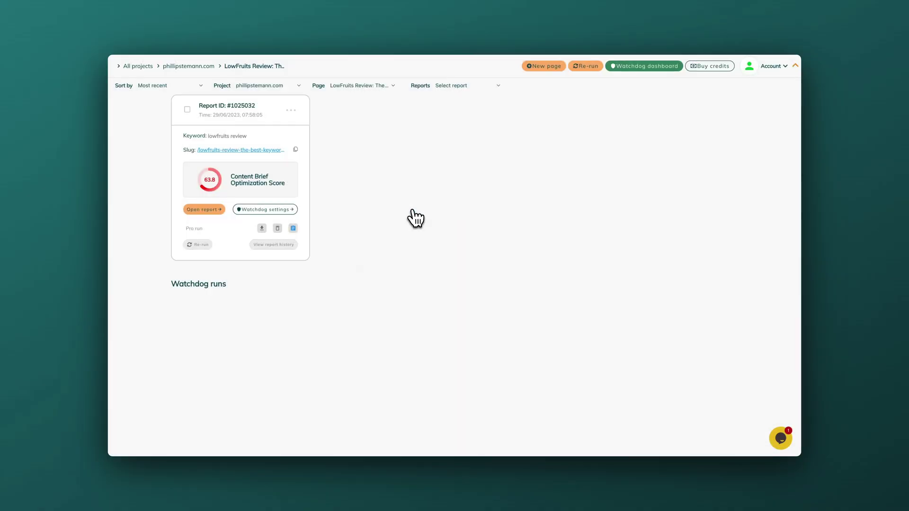
left_click(219, 210)
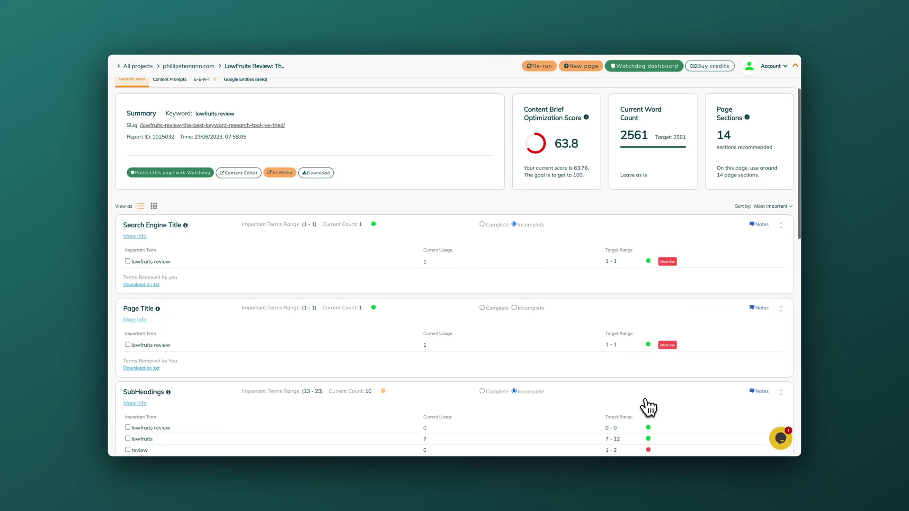
scroll(644, 407, "down", 3)
scroll(648, 407, "down", 3)
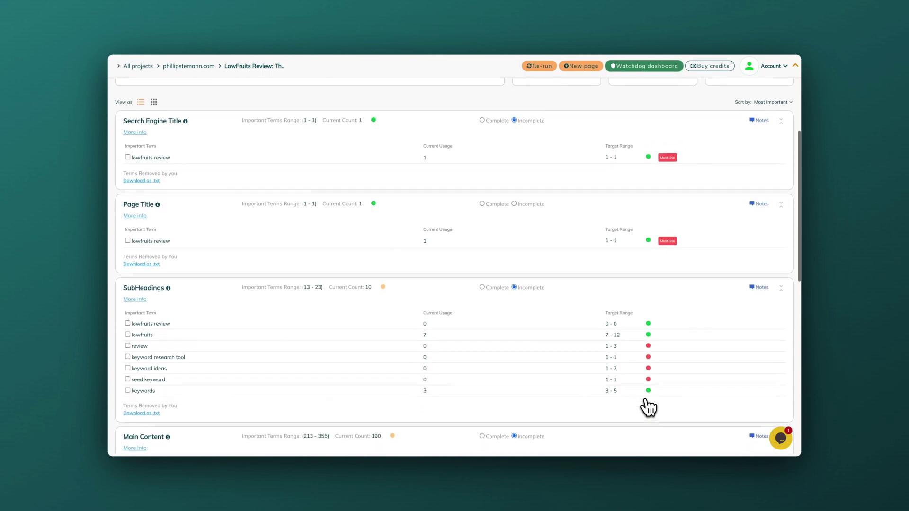
scroll(649, 406, "down", 2)
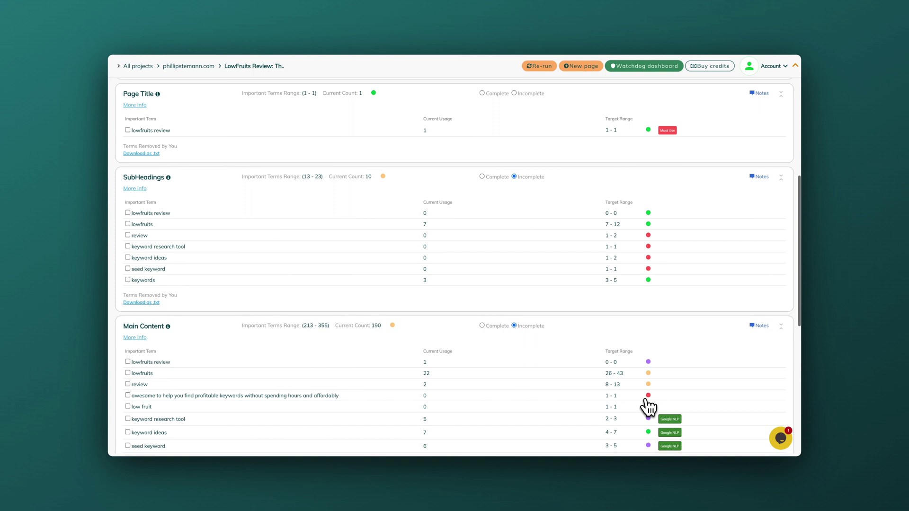
scroll(649, 406, "down", 2)
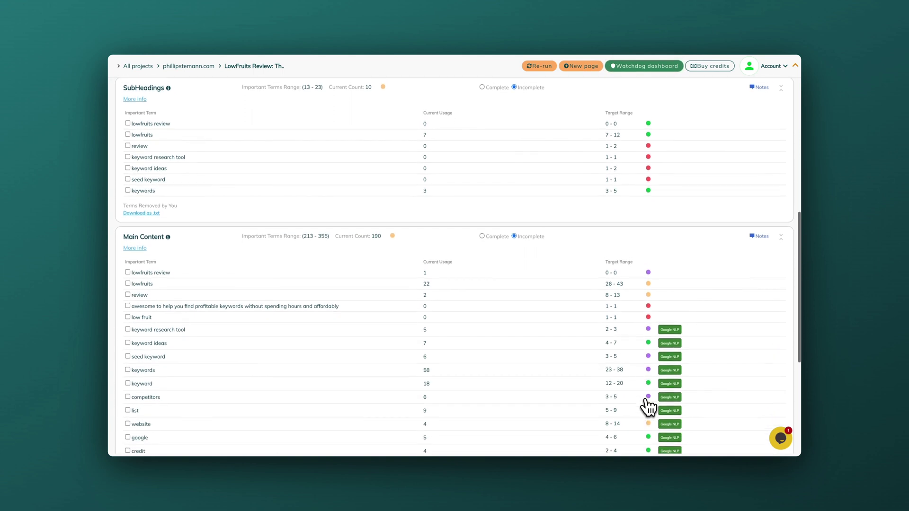
scroll(649, 407, "down", 3)
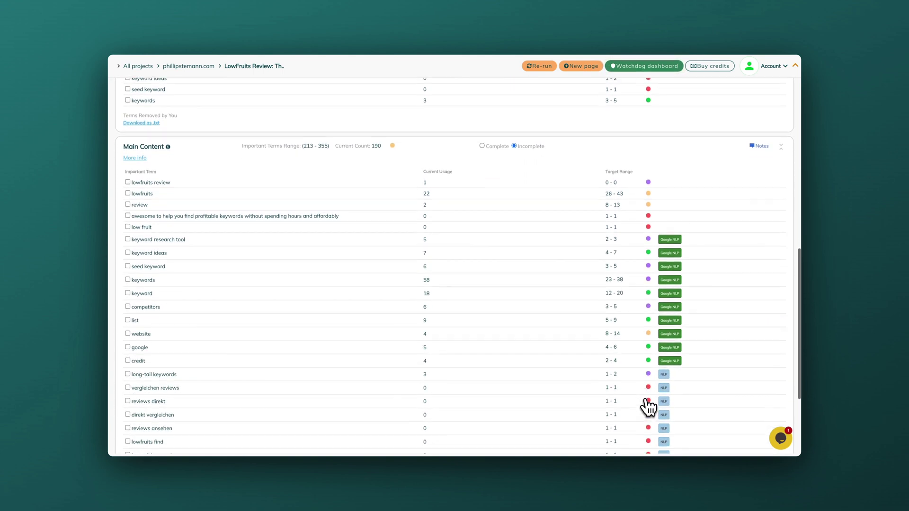
scroll(648, 406, "down", 2)
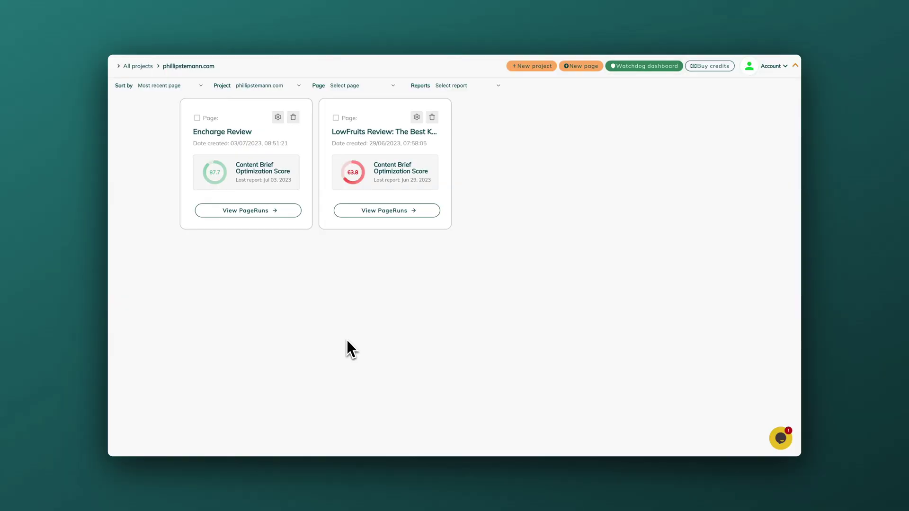
- Open the LowFruits Review page run's full report and scroll through its term tables
left_click(412, 211)
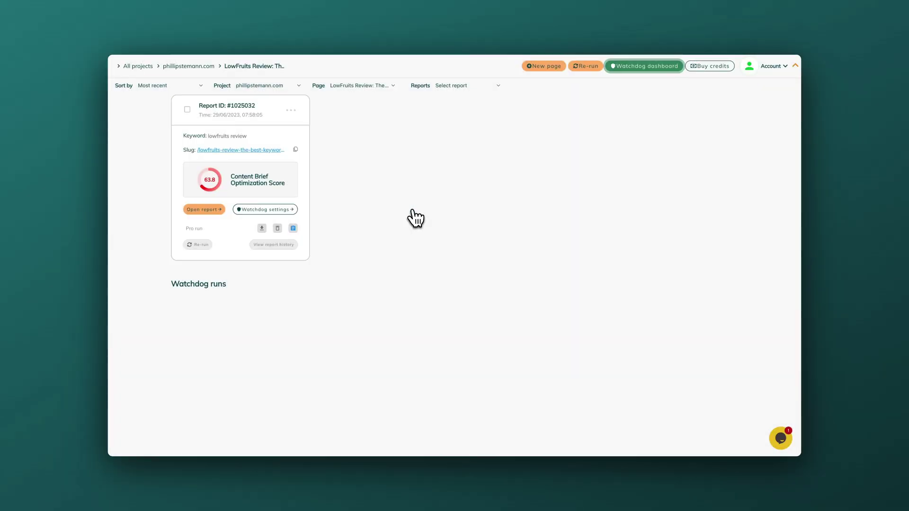
left_click(213, 210)
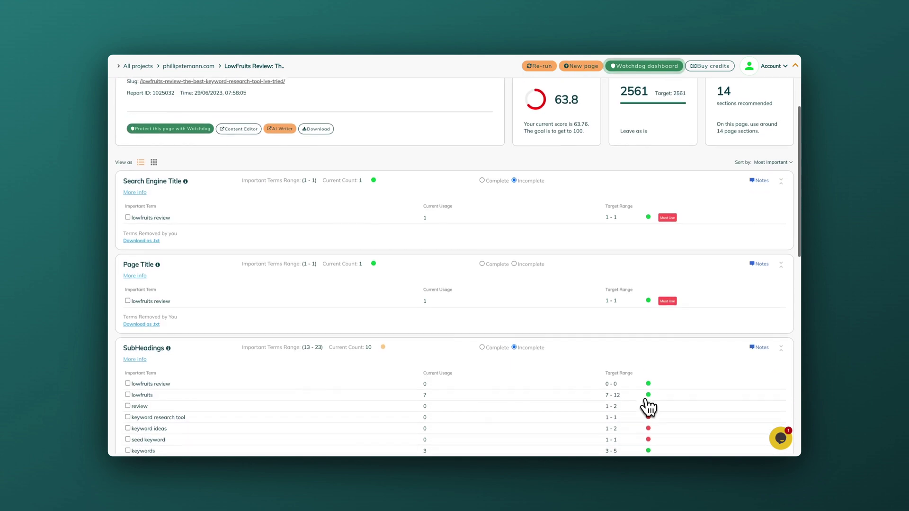
scroll(646, 406, "down", 5)
scroll(649, 407, "down", 3)
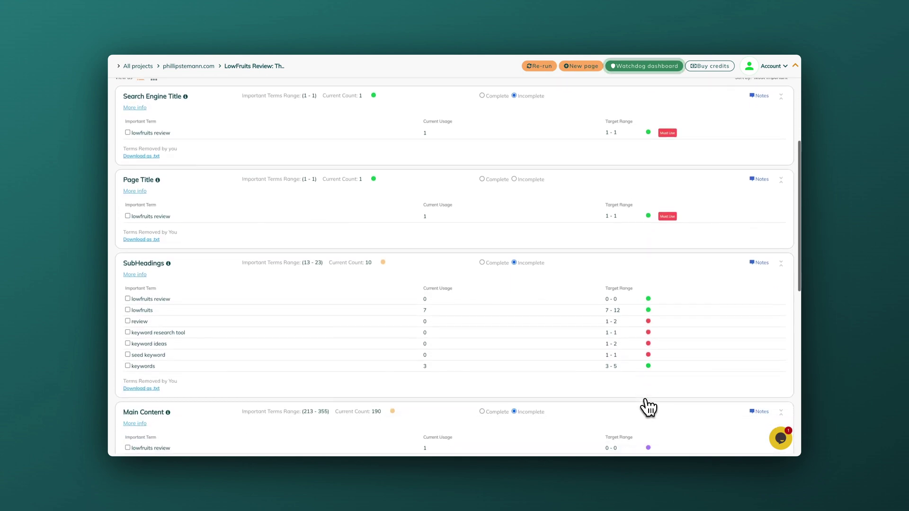
scroll(649, 407, "down", 2)
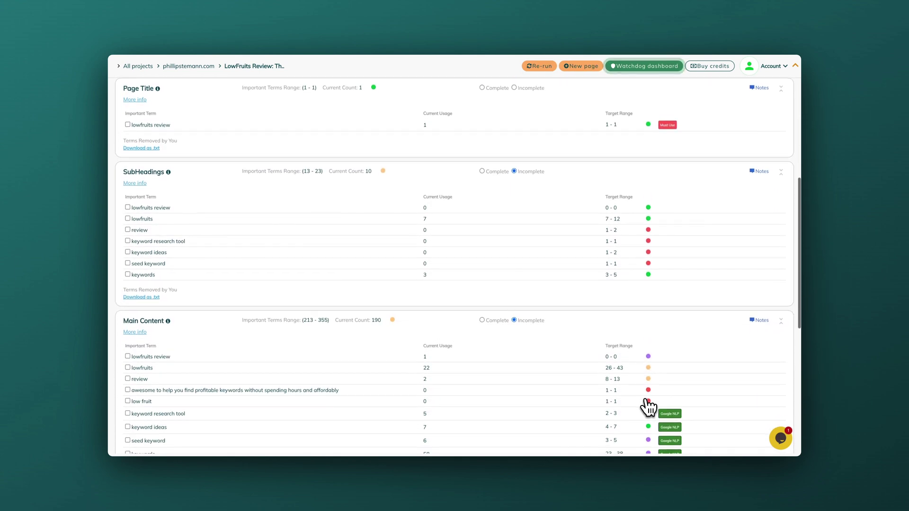
scroll(648, 407, "down", 2)
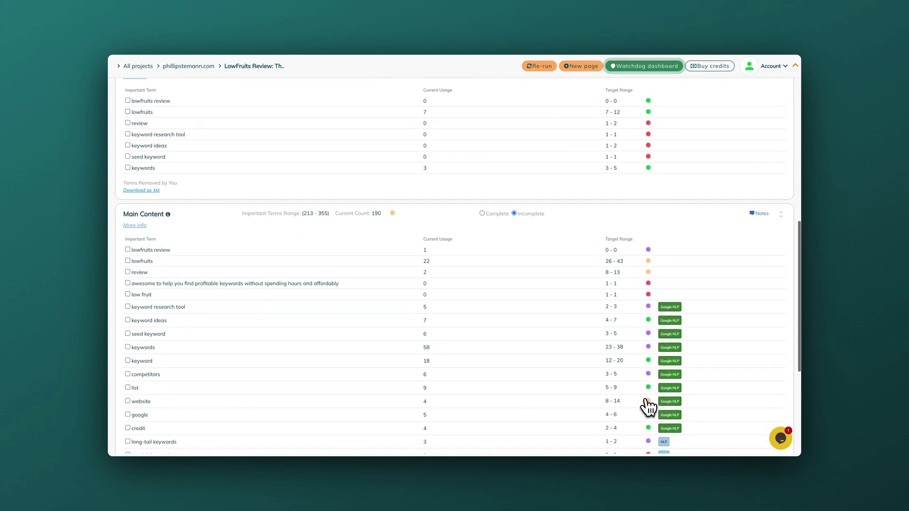
scroll(648, 407, "down", 3)
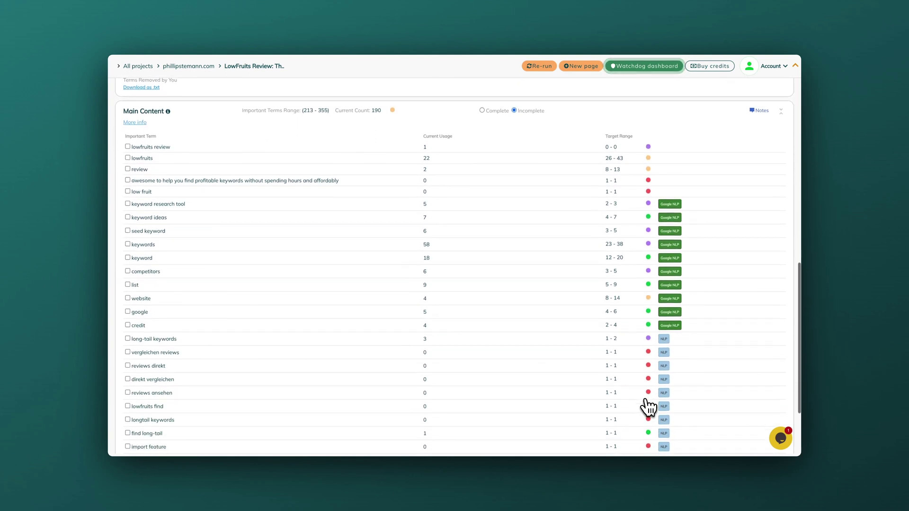
scroll(648, 407, "down", 1)
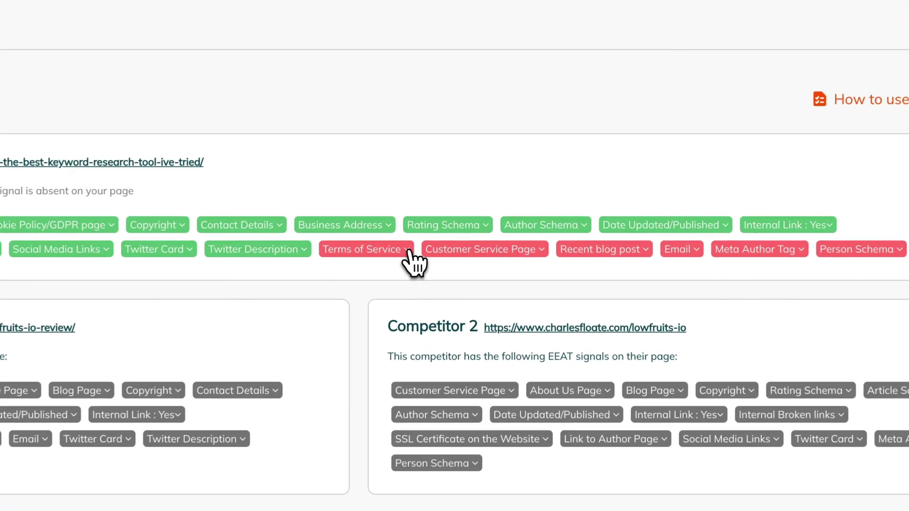
- Read the EEAT signal tag descriptions, reviewing present and missing signals against competitors
mouse_move(409, 251)
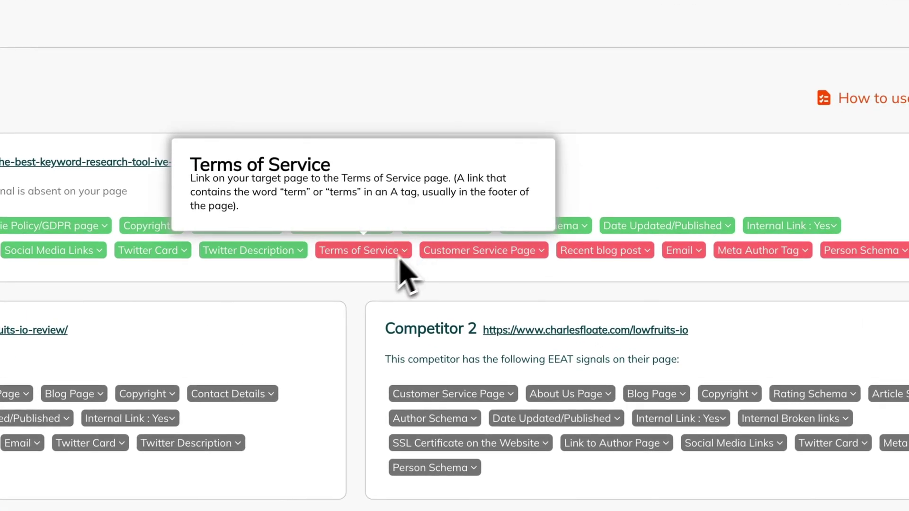
mouse_move(300, 252)
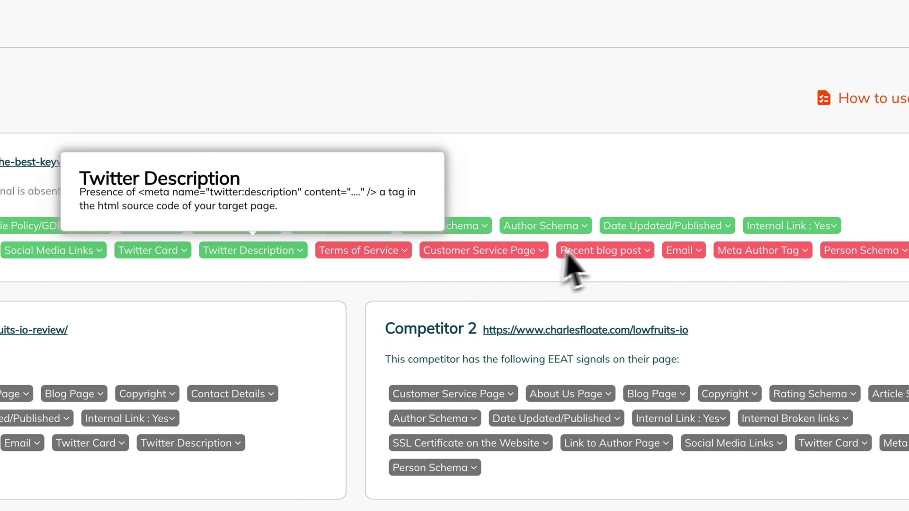
mouse_move(649, 251)
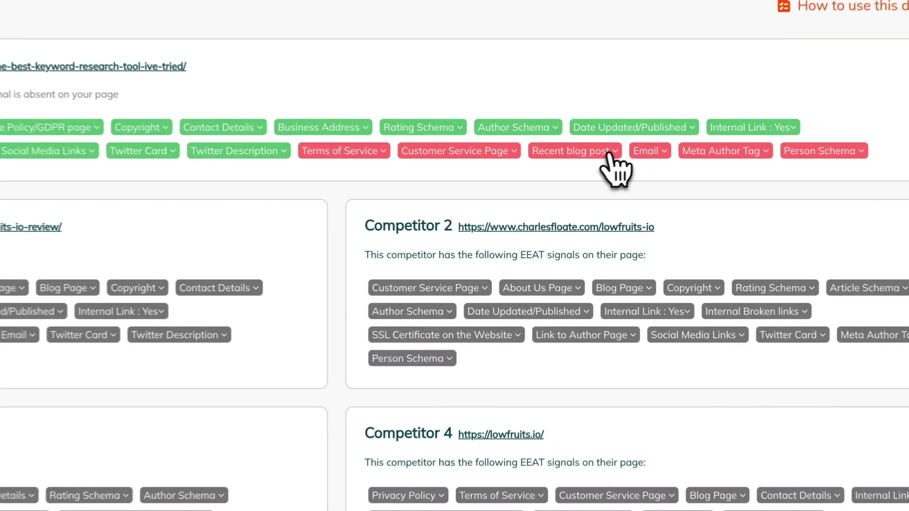
scroll(456, 250, "down", 2)
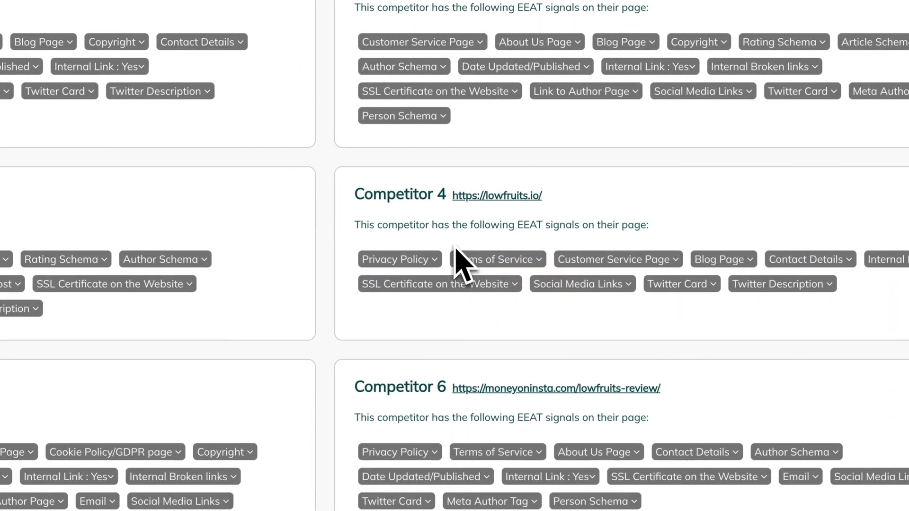
mouse_move(436, 260)
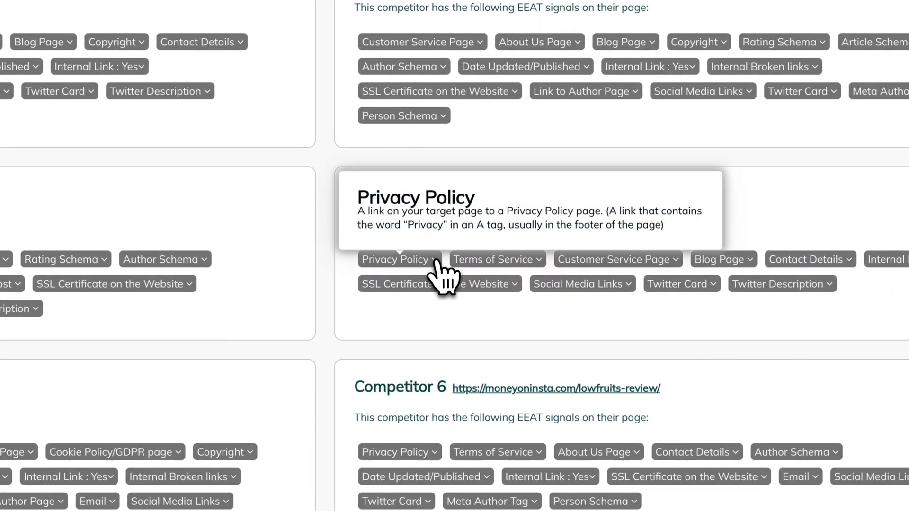
scroll(352, 334, "down", 6)
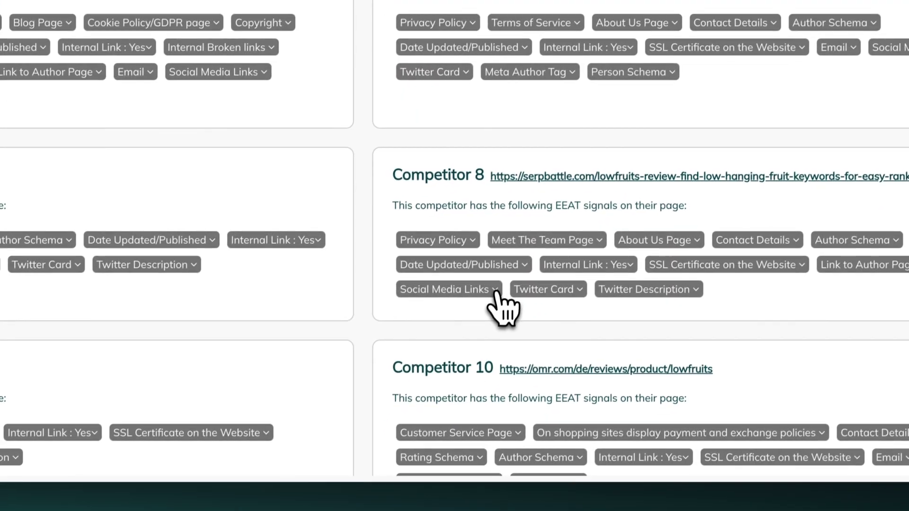
mouse_move(477, 366)
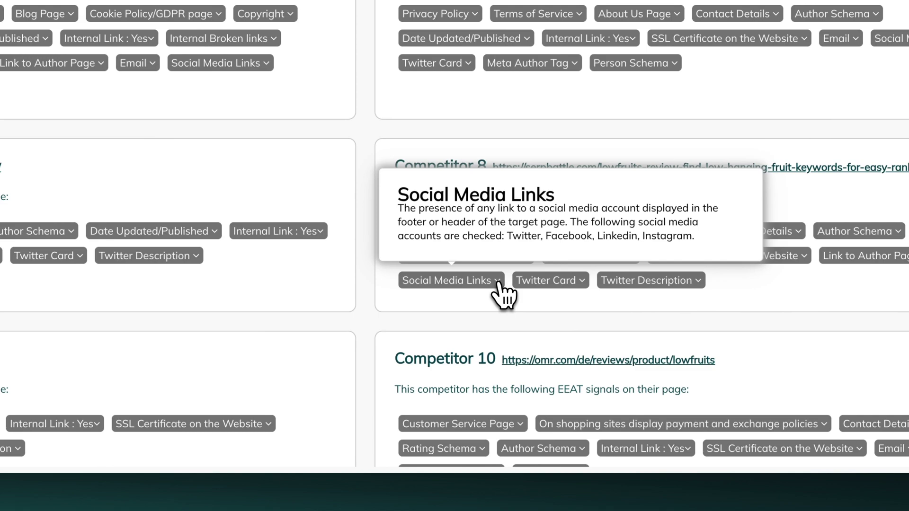
scroll(502, 298, "down", 1)
scroll(502, 293, "up", 10)
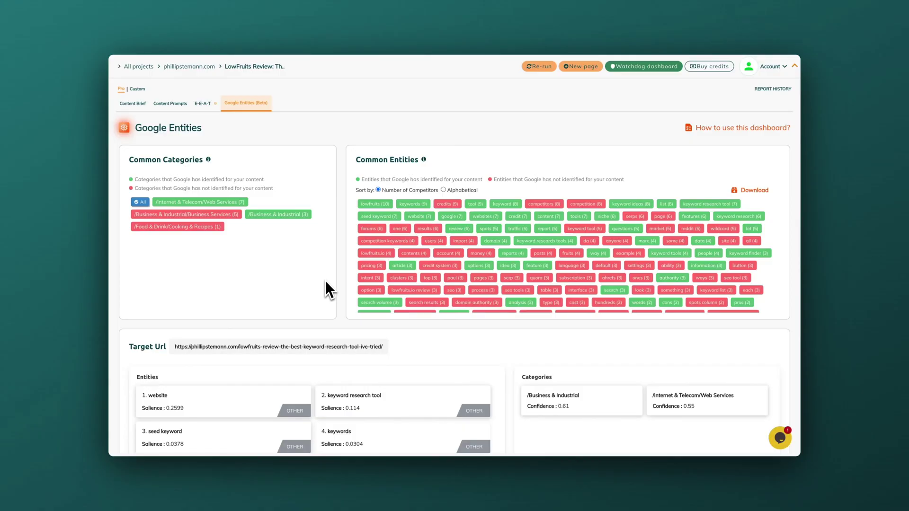
- Scroll through Common Entities and each competitor's entity lists down to Competitor 10
scroll(400, 274, "down", 3)
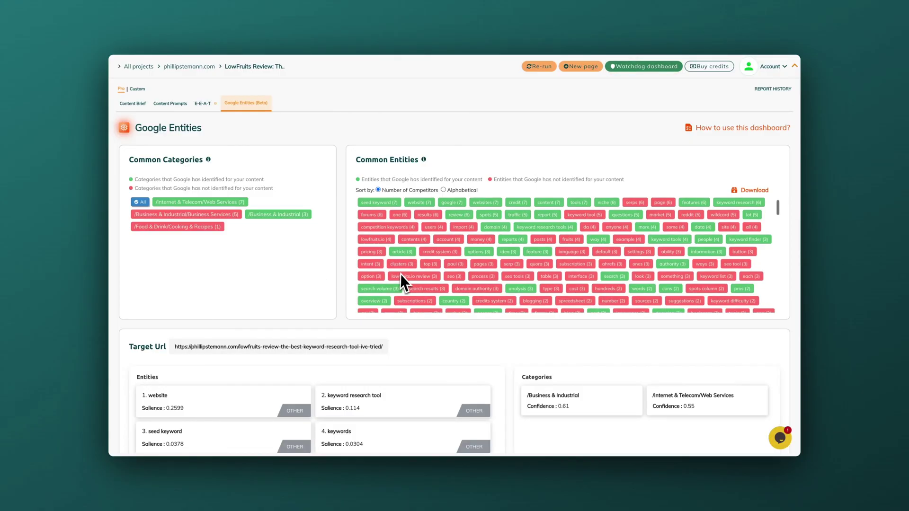
scroll(401, 274, "down", 5)
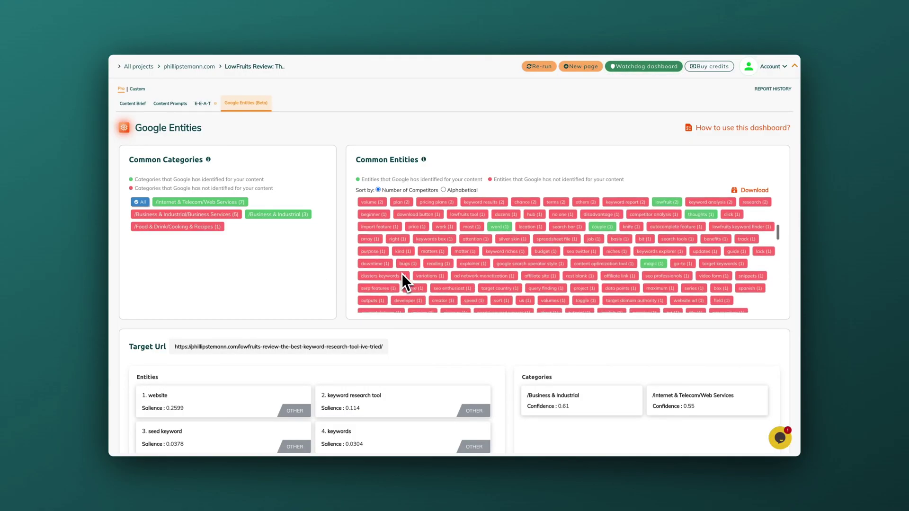
scroll(401, 274, "down", 6)
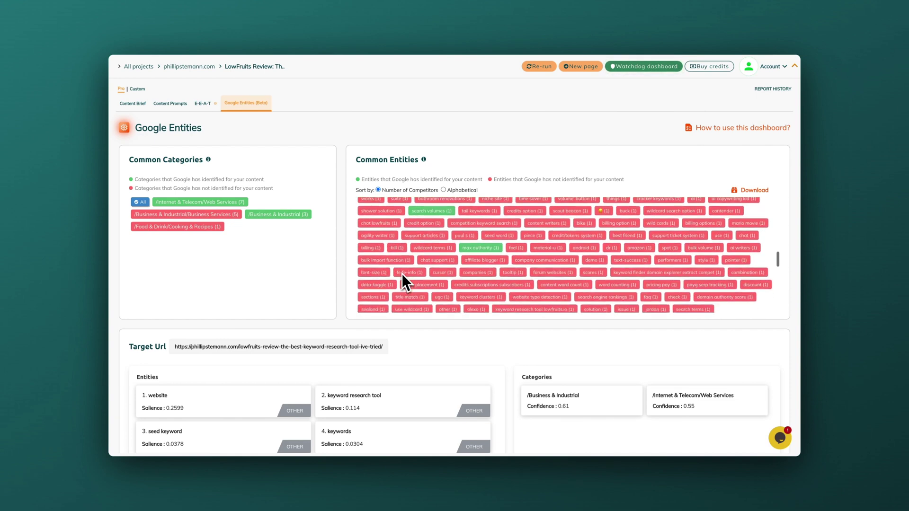
scroll(401, 273, "down", 3)
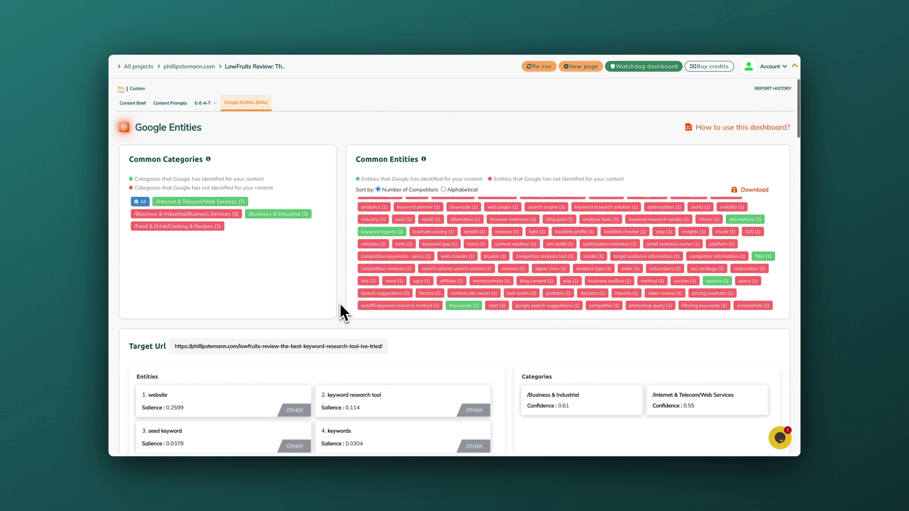
scroll(340, 303, "down", 3)
scroll(504, 331, "down", 2)
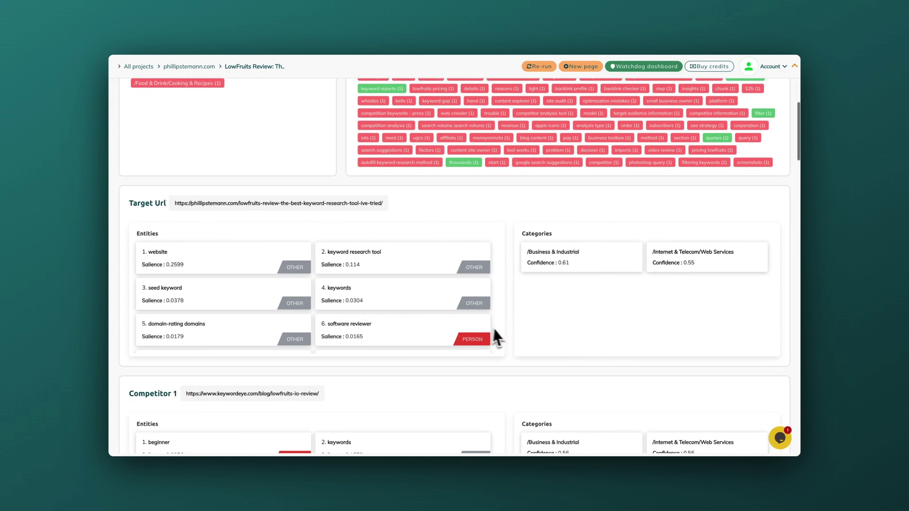
scroll(504, 331, "down", 2)
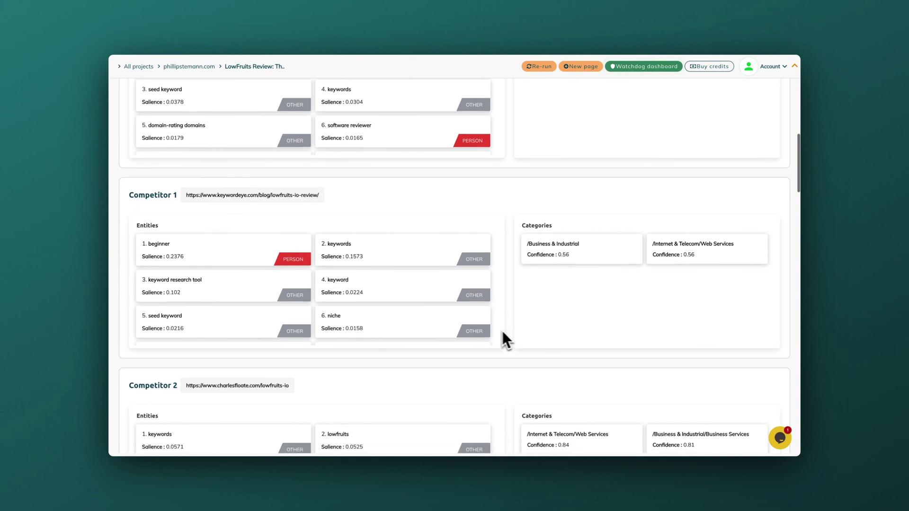
scroll(458, 325, "down", 4)
scroll(458, 326, "down", 2)
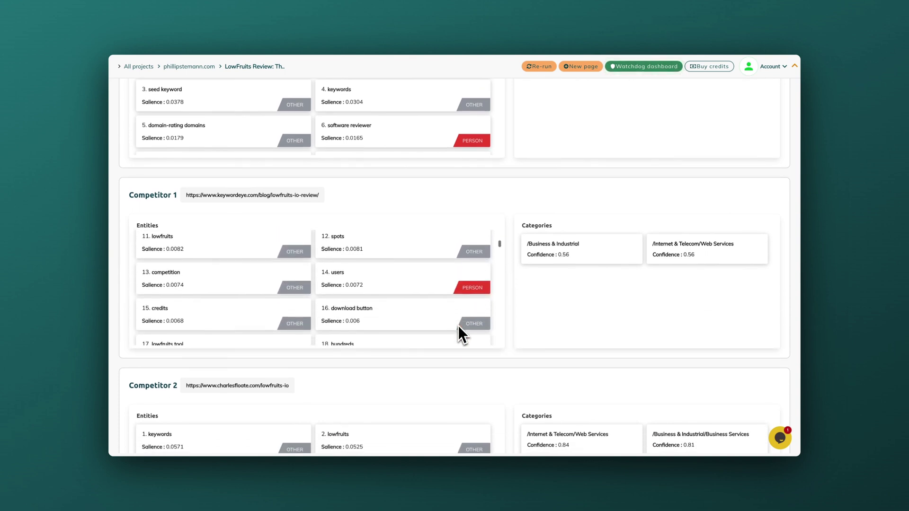
scroll(425, 125, "down", 2)
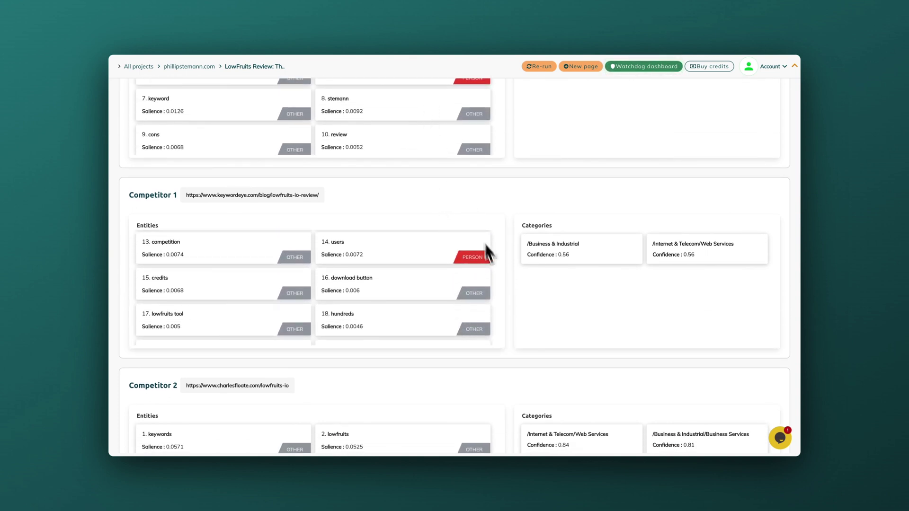
scroll(504, 290, "down", 6)
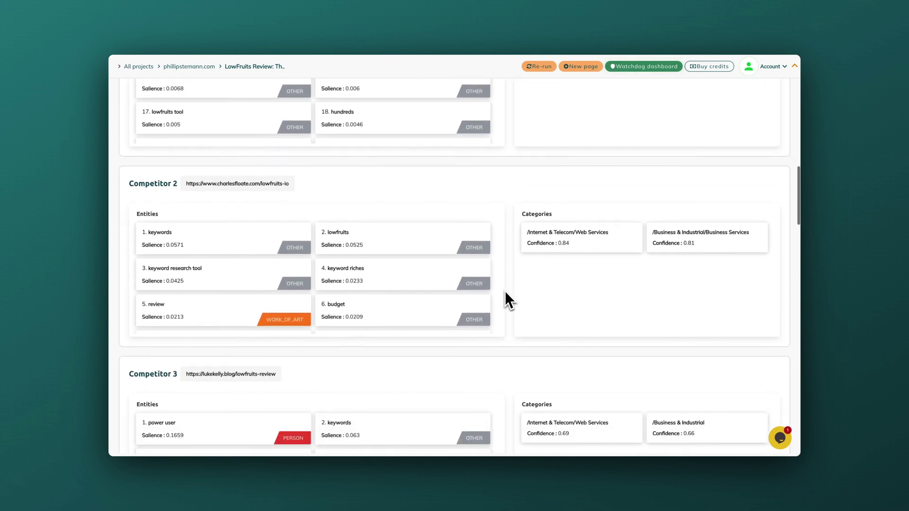
scroll(505, 290, "down", 3)
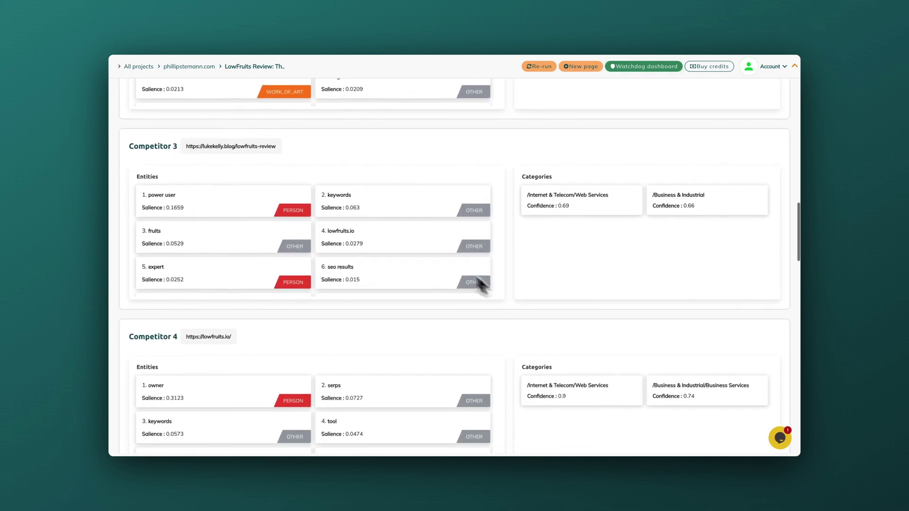
scroll(413, 244, "down", 3)
scroll(414, 244, "down", 4)
scroll(508, 306, "down", 4)
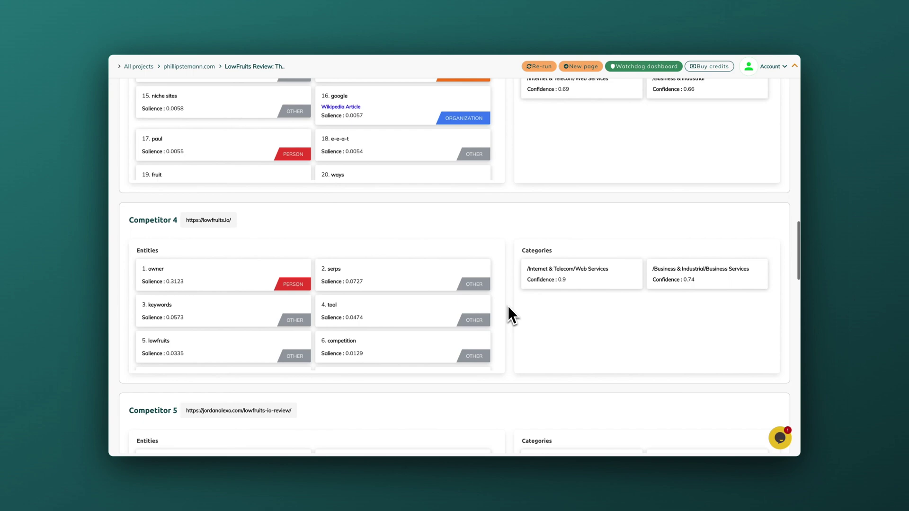
scroll(508, 306, "down", 9)
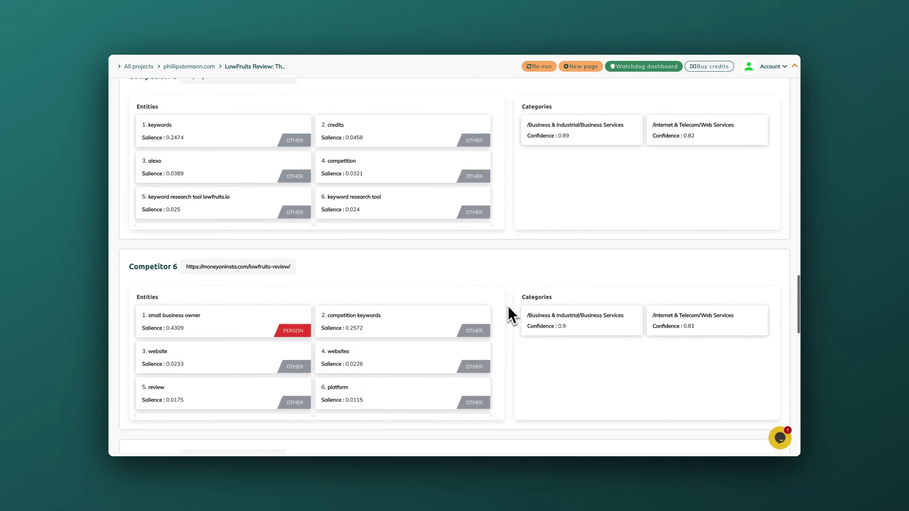
scroll(507, 305, "down", 8)
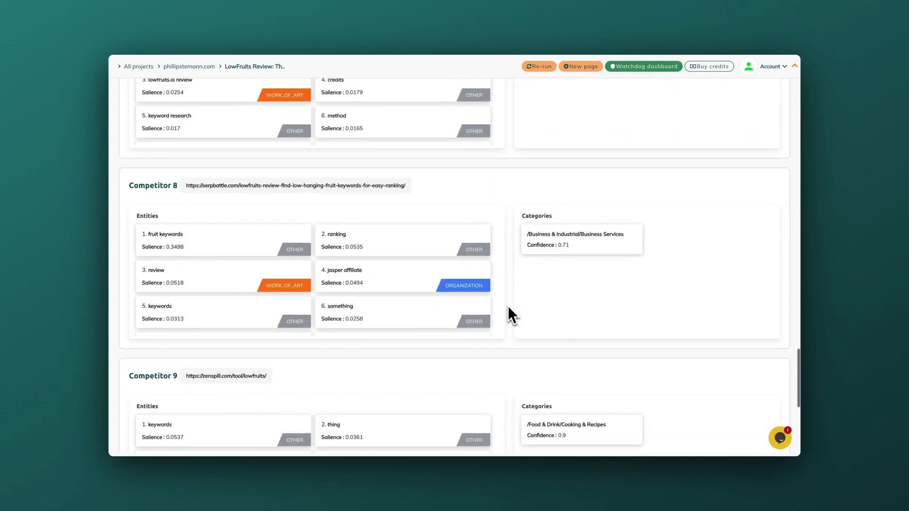
scroll(507, 306, "down", 4)
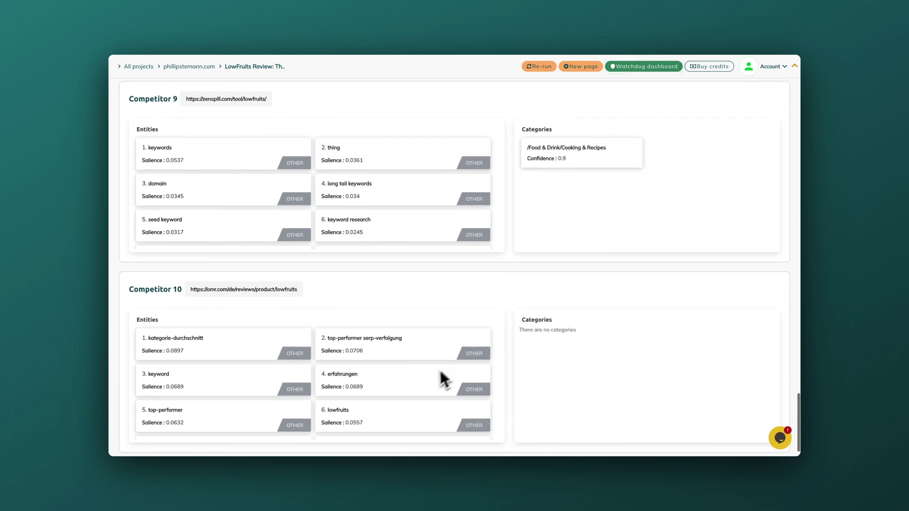
scroll(430, 379, "down", 3)
scroll(430, 379, "down", 3)
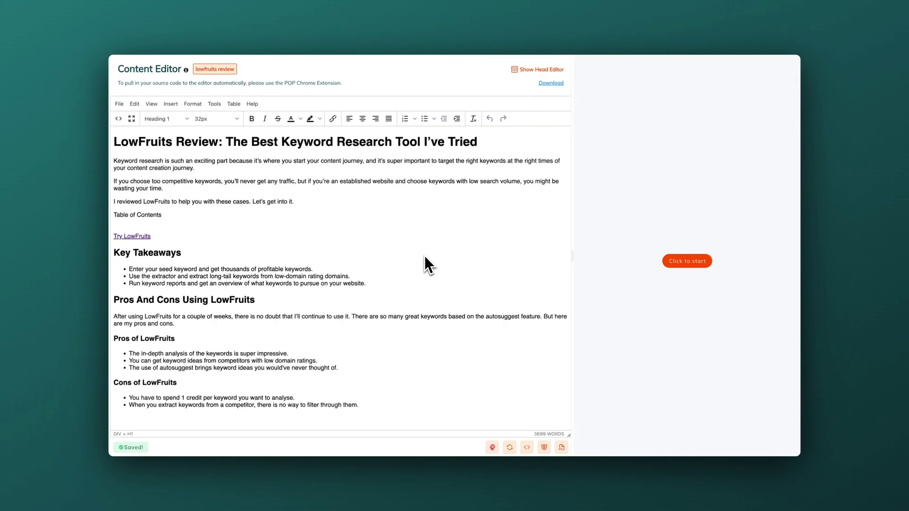
- Scroll through the LowFruits Review article in the Content Editor
scroll(424, 256, "down", 5)
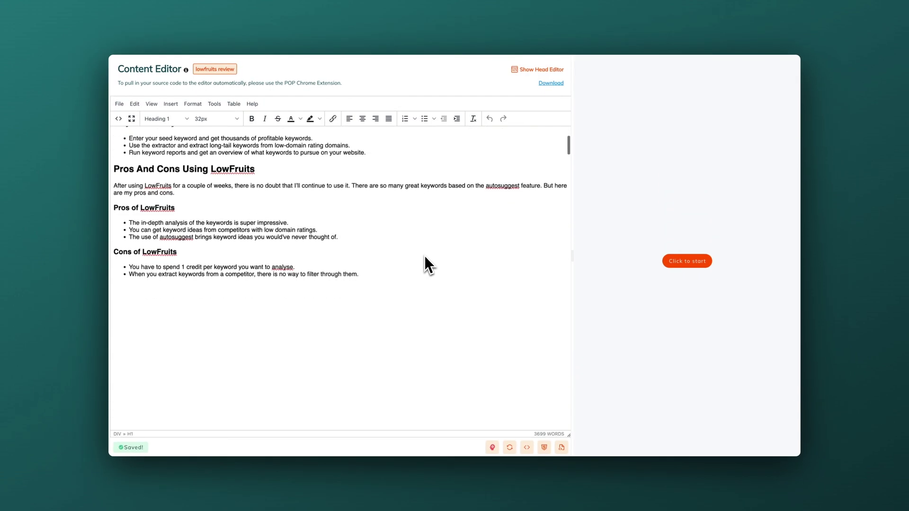
scroll(424, 256, "down", 3)
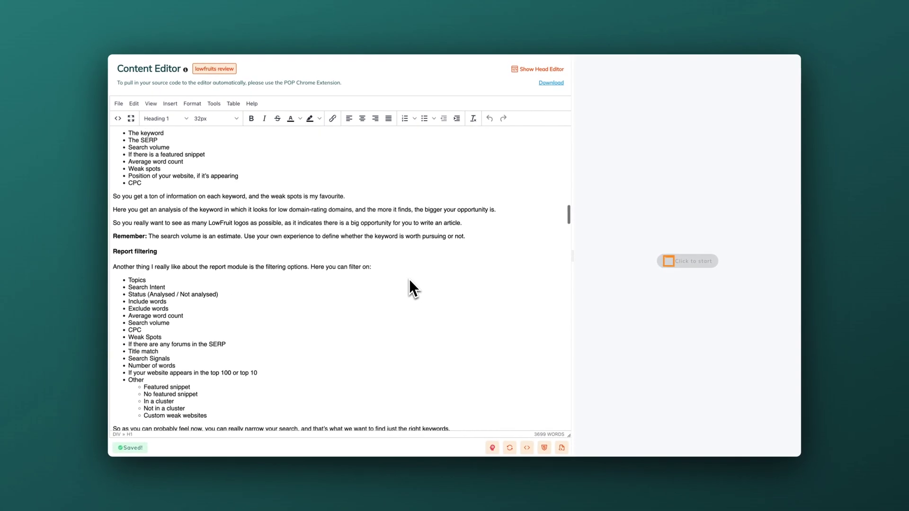
scroll(409, 279, "down", 10)
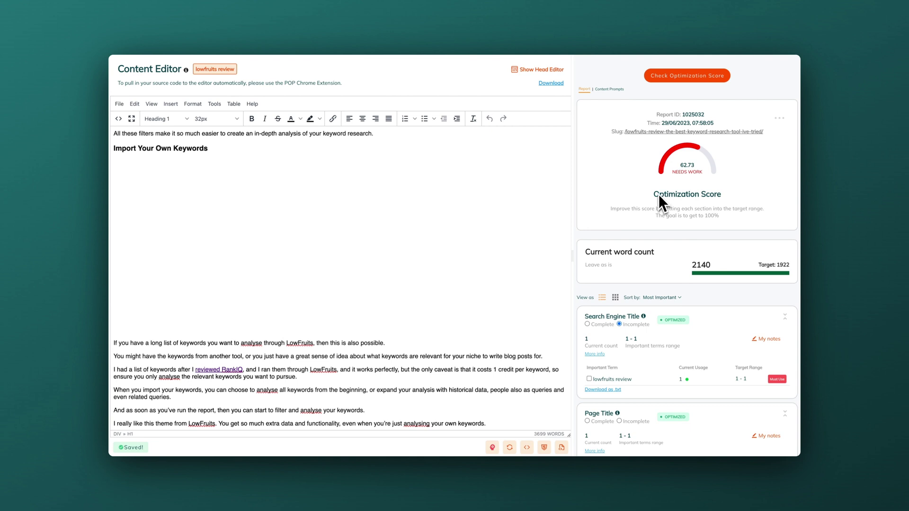
scroll(658, 195, "down", 3)
scroll(659, 196, "down", 5)
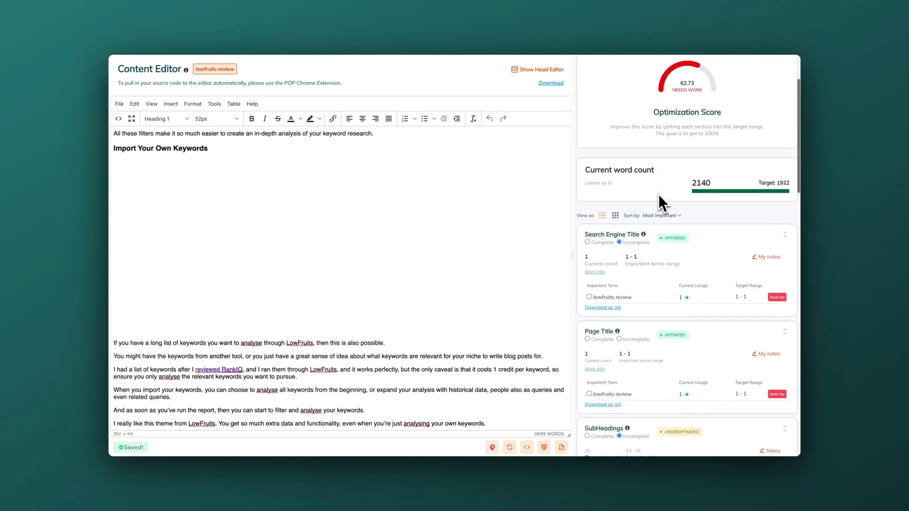
scroll(629, 223, "down", 5)
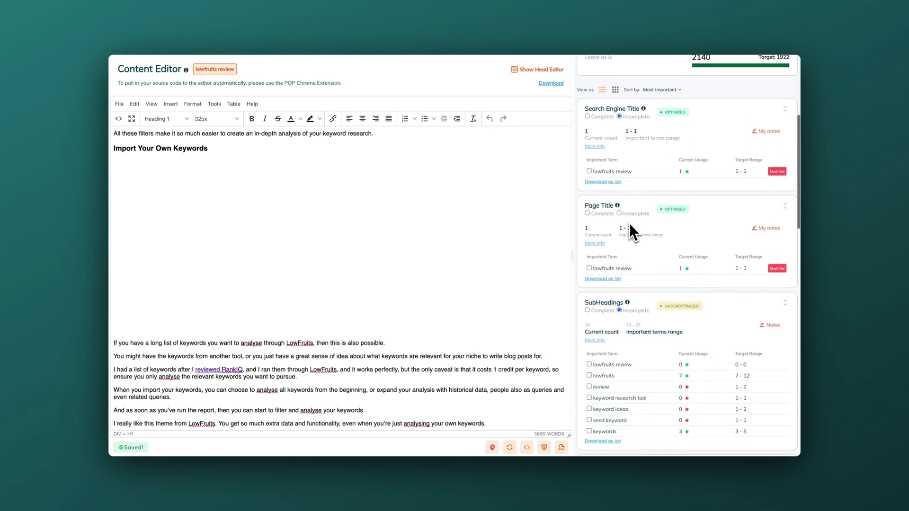
scroll(659, 239, "down", 6)
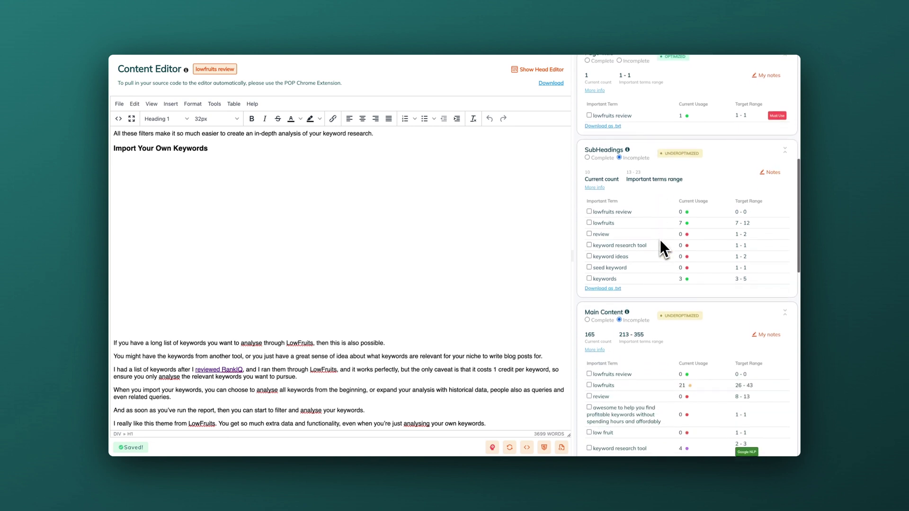
scroll(660, 240, "down", 4)
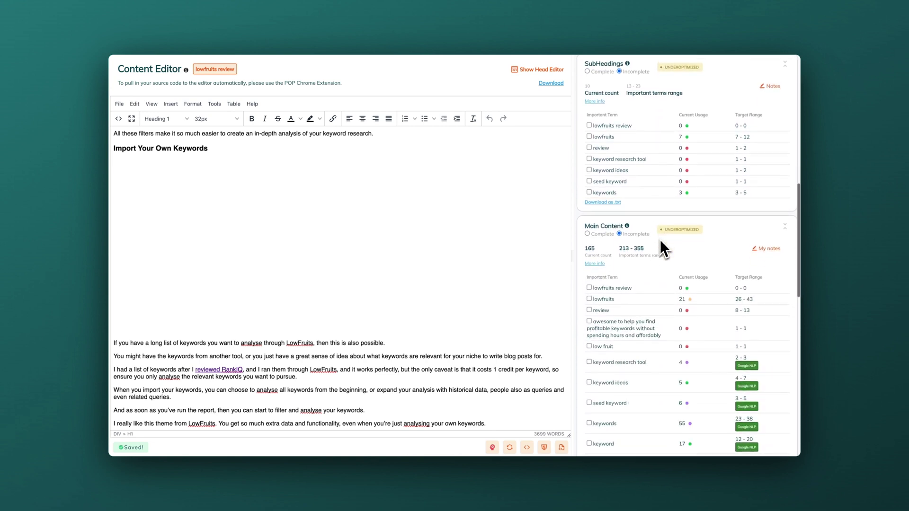
scroll(660, 240, "down", 9)
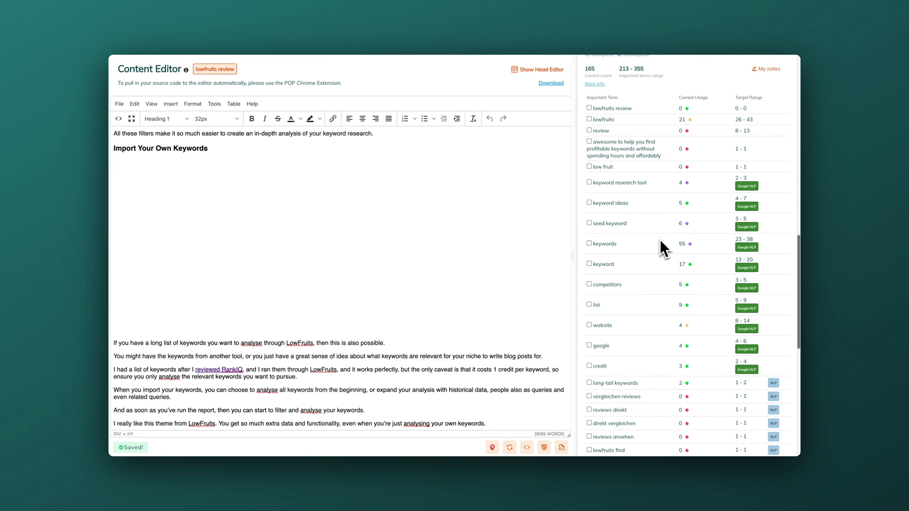
scroll(660, 240, "down", 8)
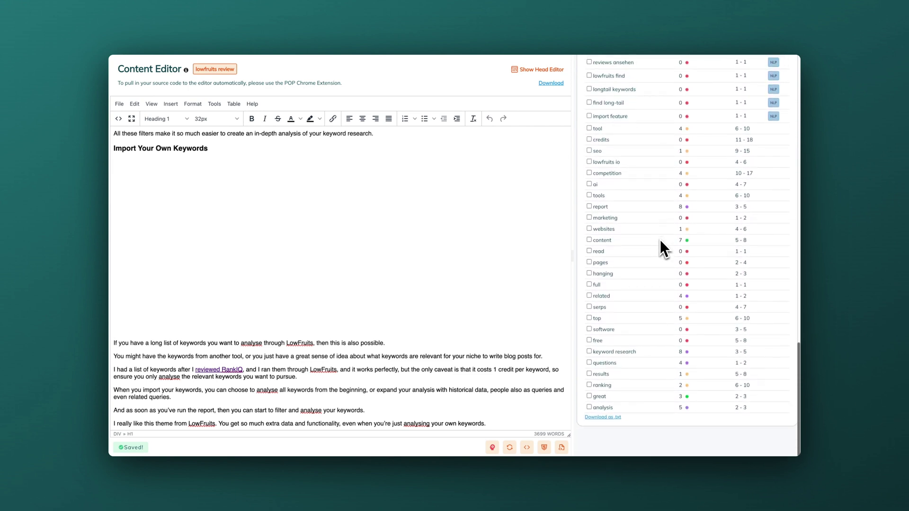
scroll(659, 239, "up", 6)
scroll(660, 239, "up", 20)
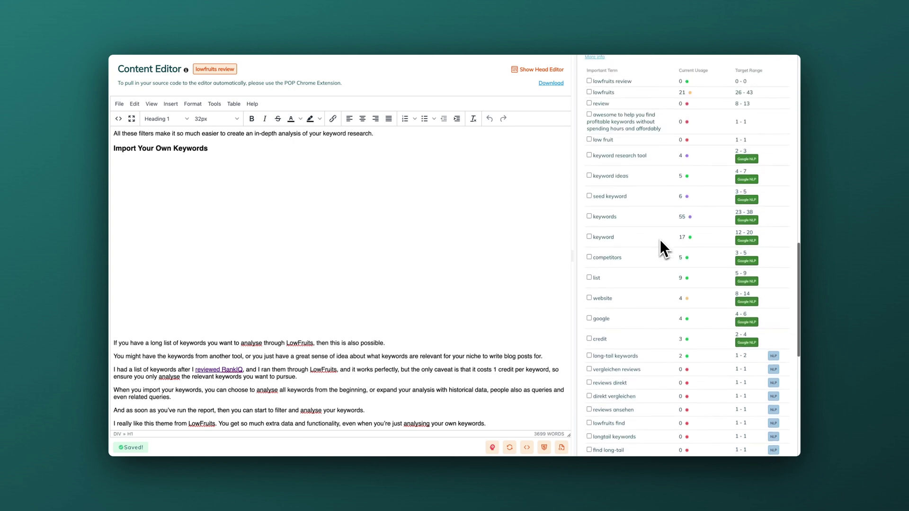
scroll(660, 240, "up", 3)
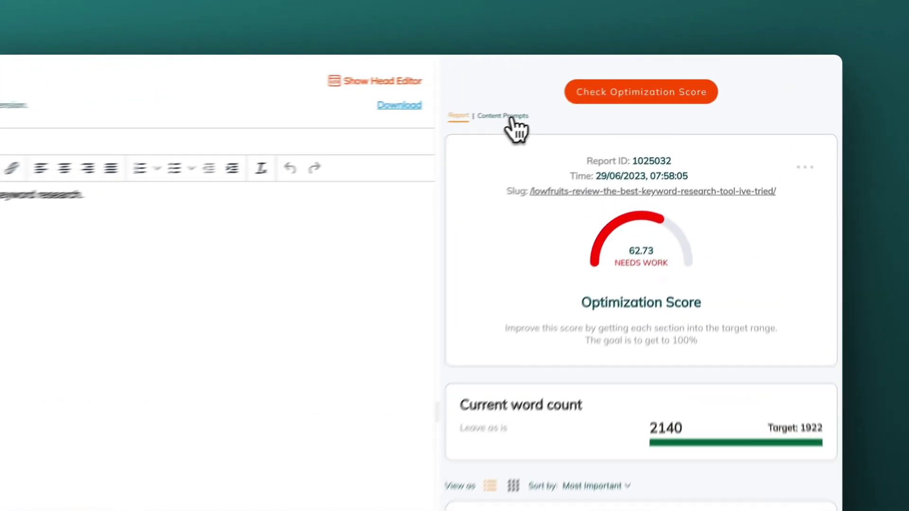
- Review Content Prompts: page structure counts, competitor titles, related keywords and related questions
left_click(511, 118)
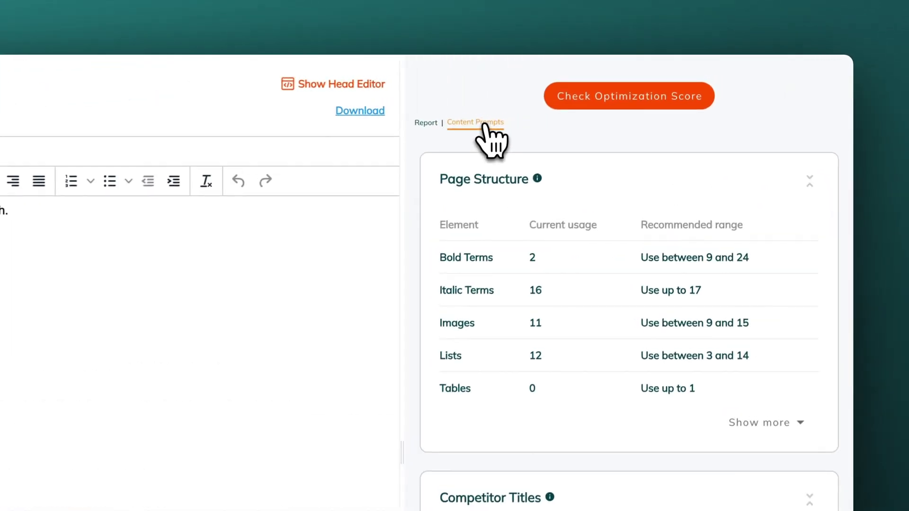
scroll(568, 280, "down", 2)
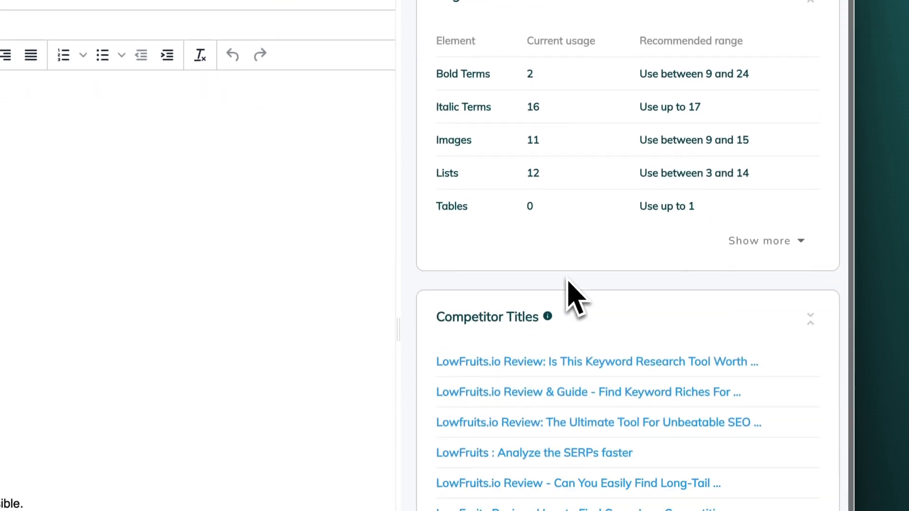
scroll(568, 280, "down", 2)
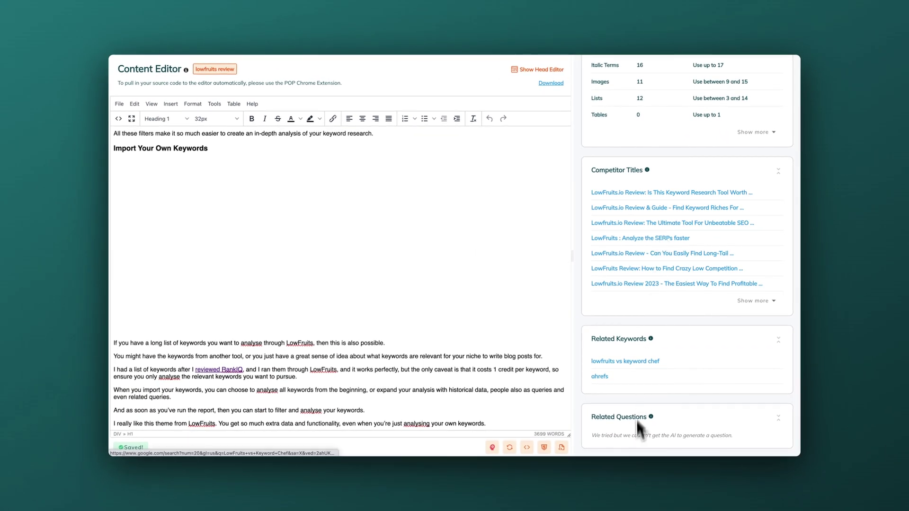
scroll(693, 400, "up", 3)
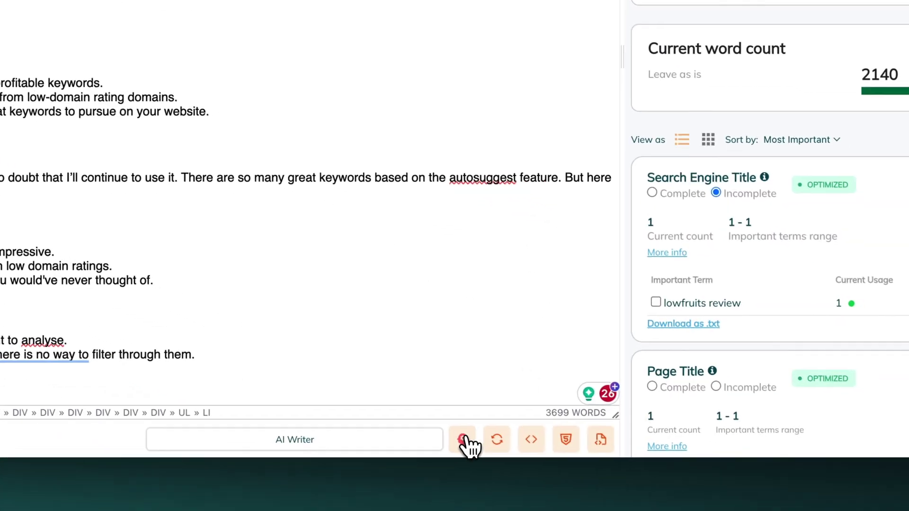
- Launch POP AI Writer and start generating optimized content for the page
left_click(487, 450)
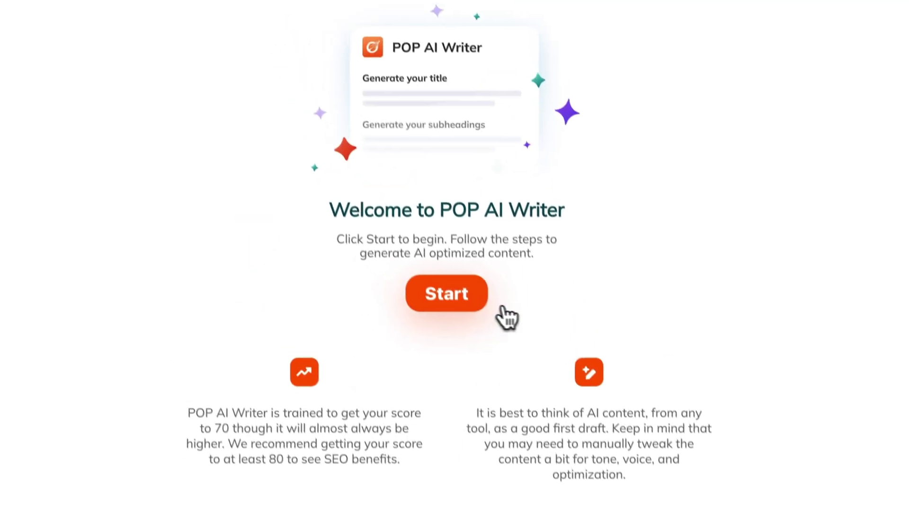
left_click(437, 167)
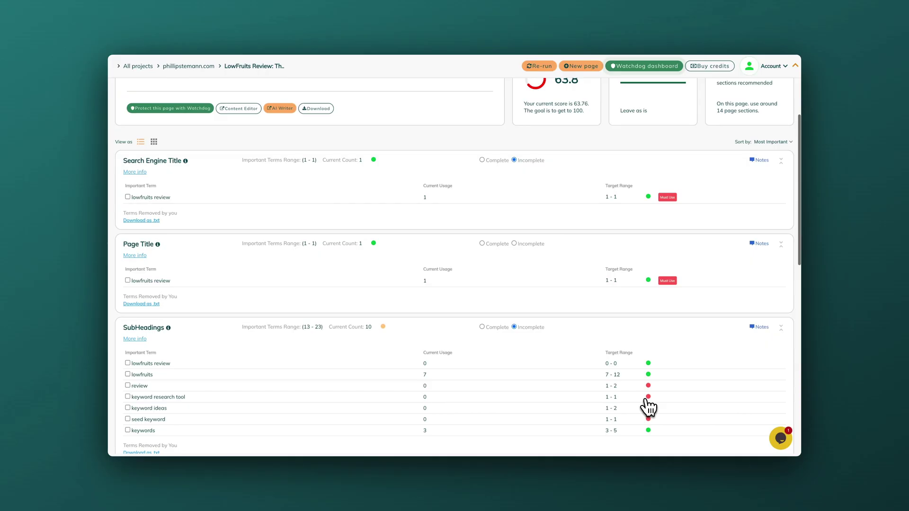
- Scroll down through the report's SubHeadings and Main Content term tables
scroll(648, 407, "down", 1)
scroll(649, 407, "down", 3)
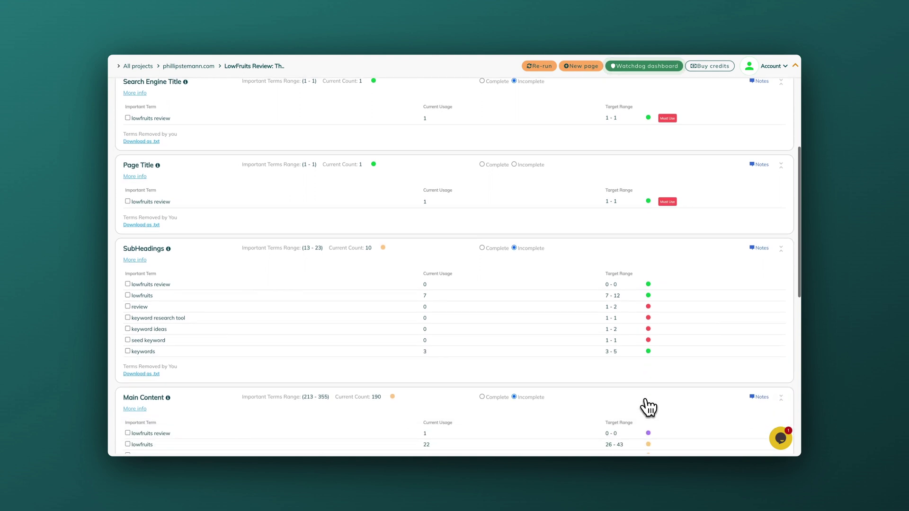
scroll(648, 407, "down", 3)
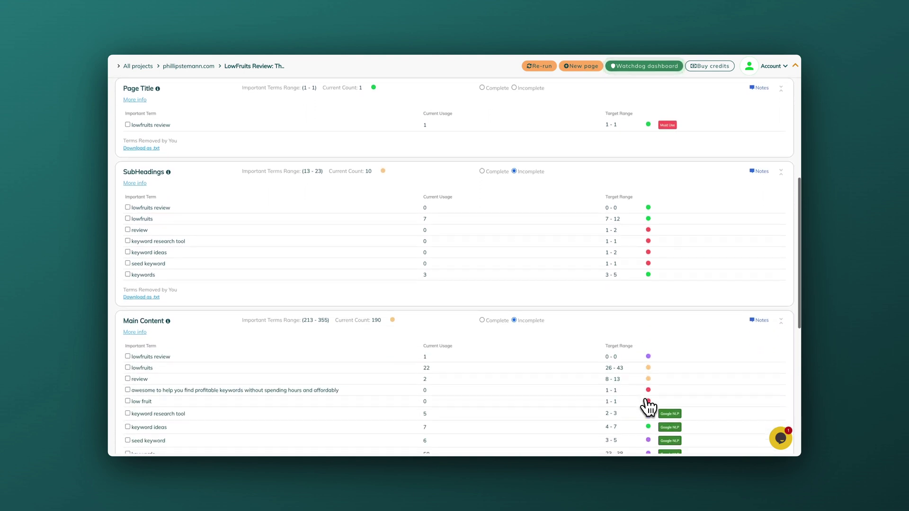
scroll(649, 407, "down", 4)
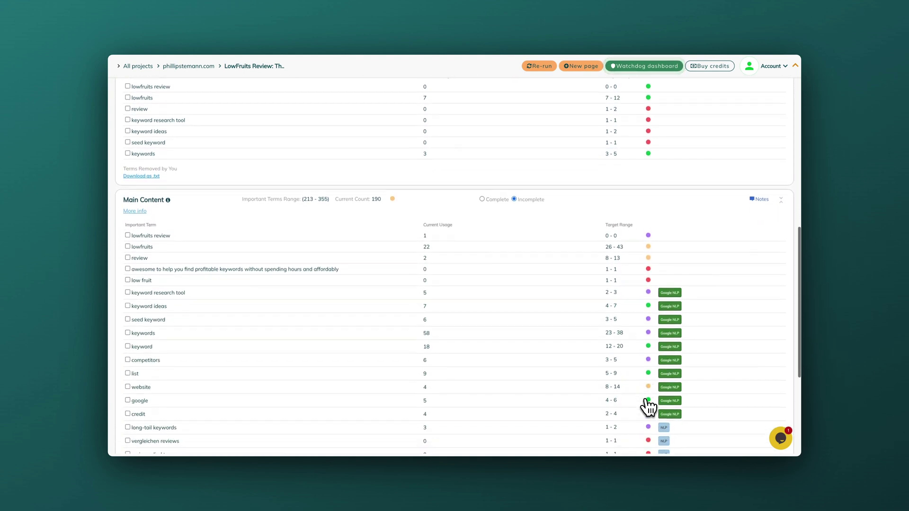
scroll(649, 407, "down", 5)
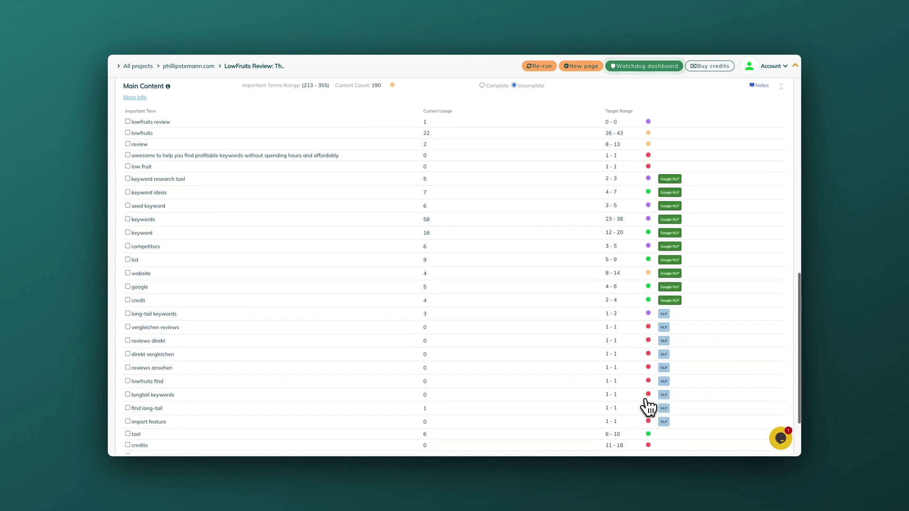
scroll(649, 407, "down", 3)
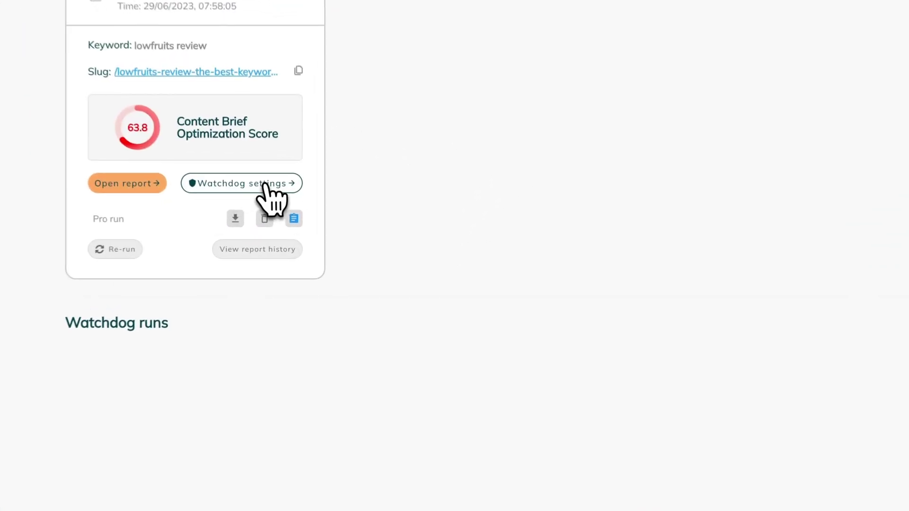
- Enable monthly Watchdog against report 1025032, include it in the summary report, and save
left_click(283, 209)
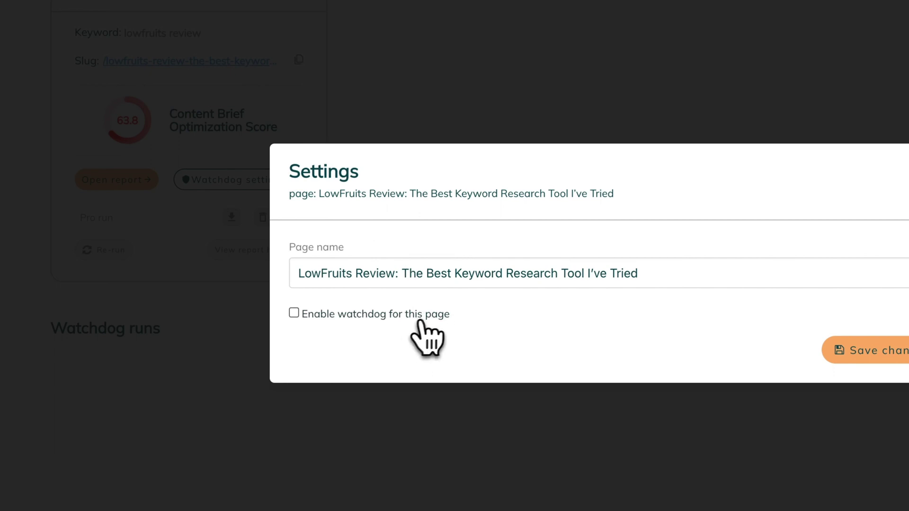
left_click(416, 315)
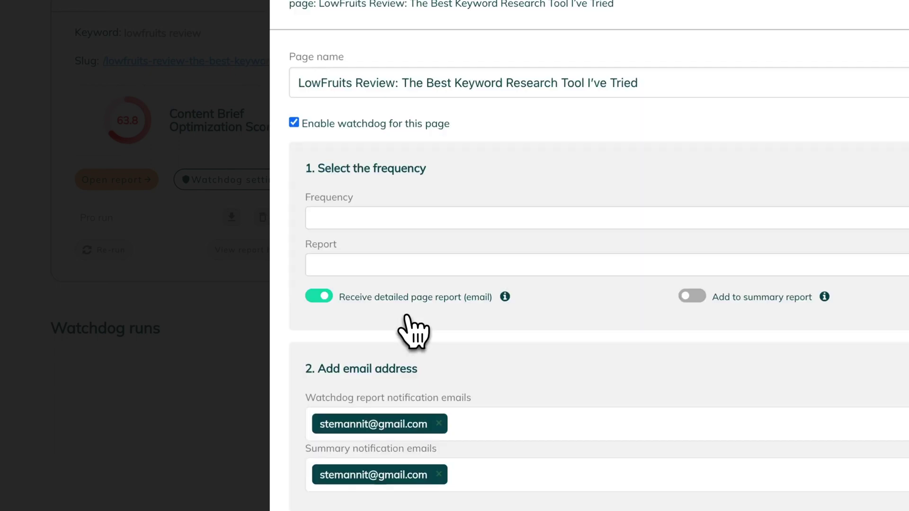
left_click(490, 220)
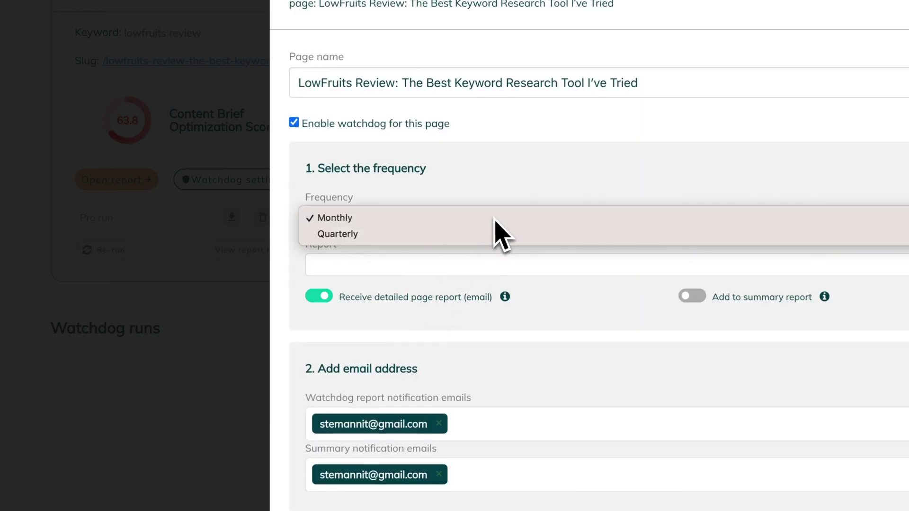
left_click(494, 218)
left_click(565, 266)
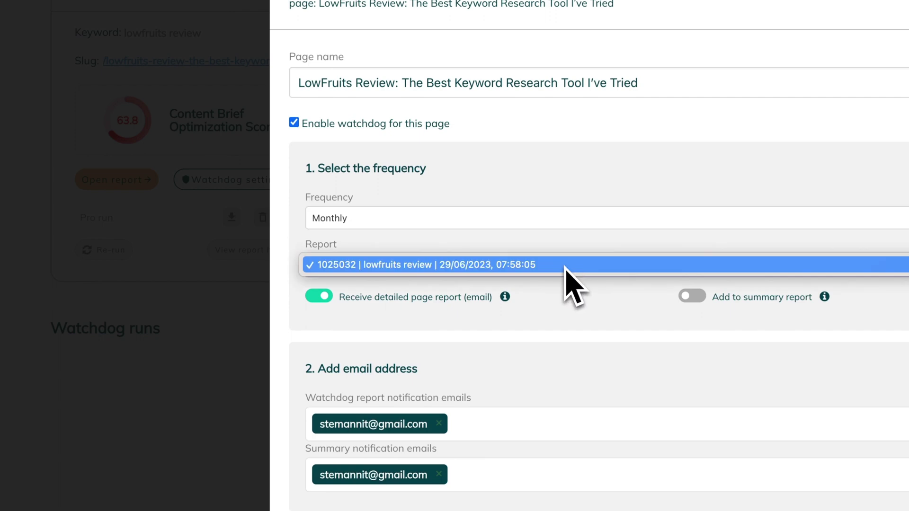
left_click(525, 266)
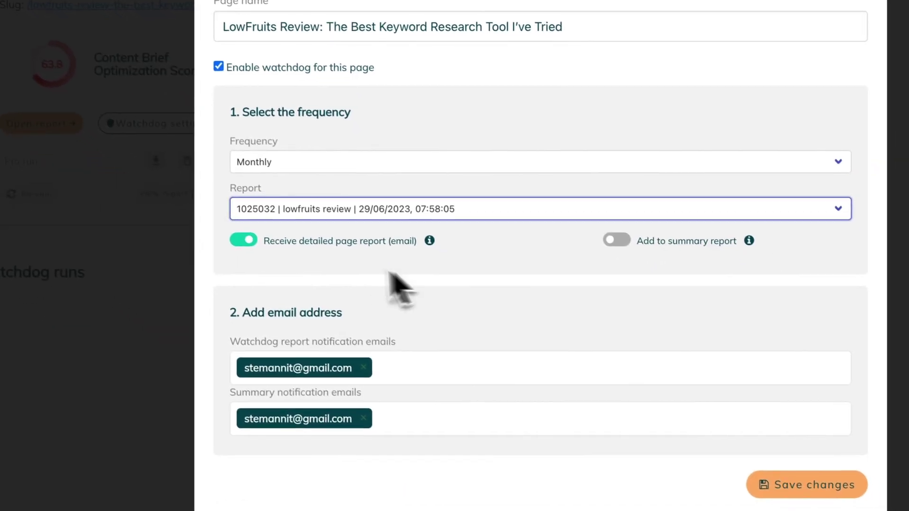
mouse_move(461, 273)
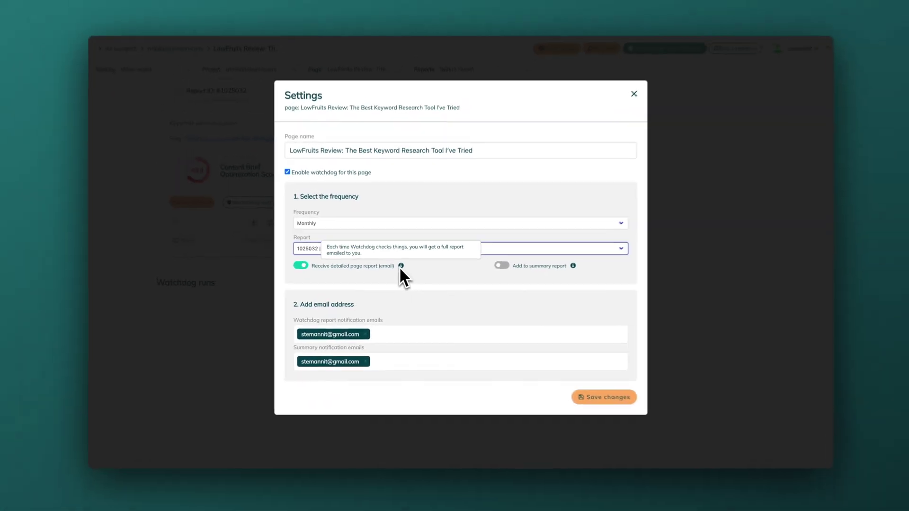
mouse_move(683, 259)
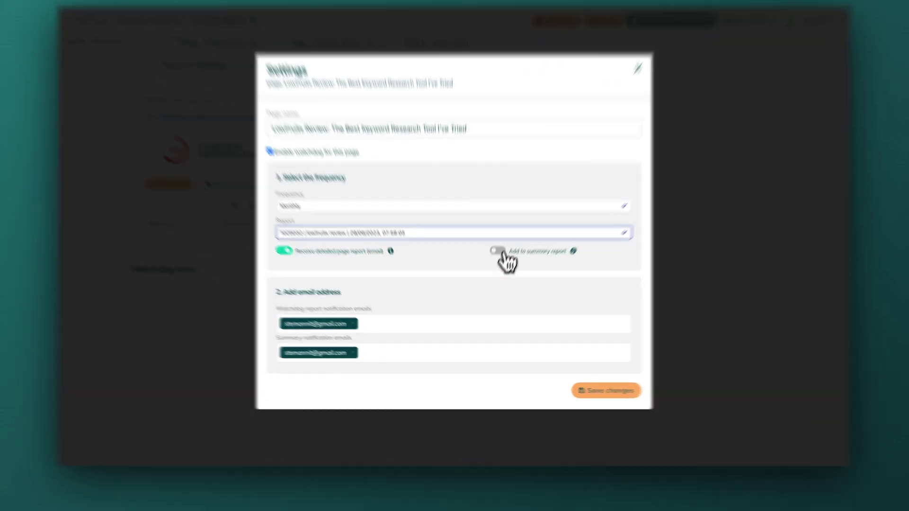
left_click(492, 268)
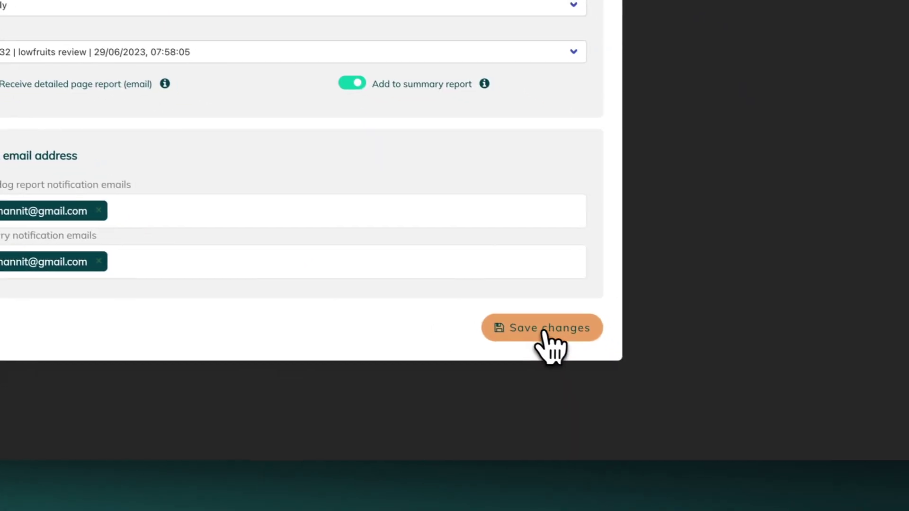
left_click(544, 331)
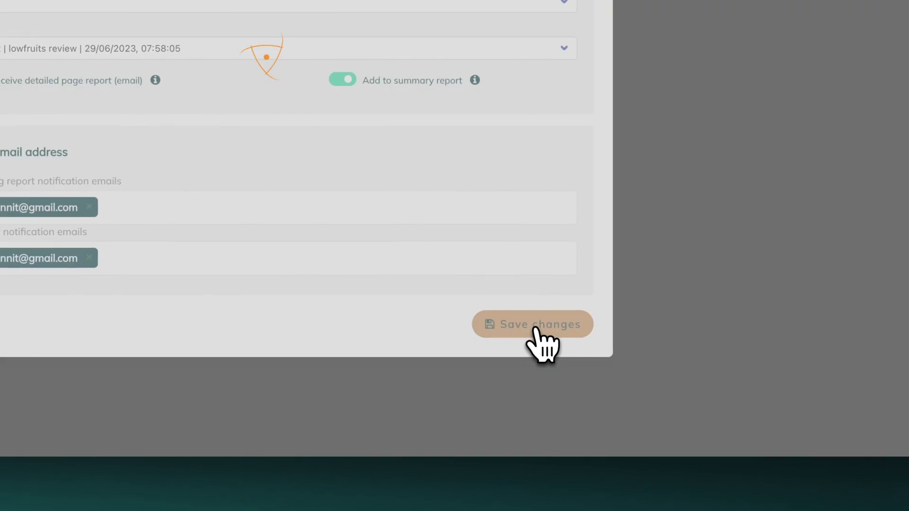